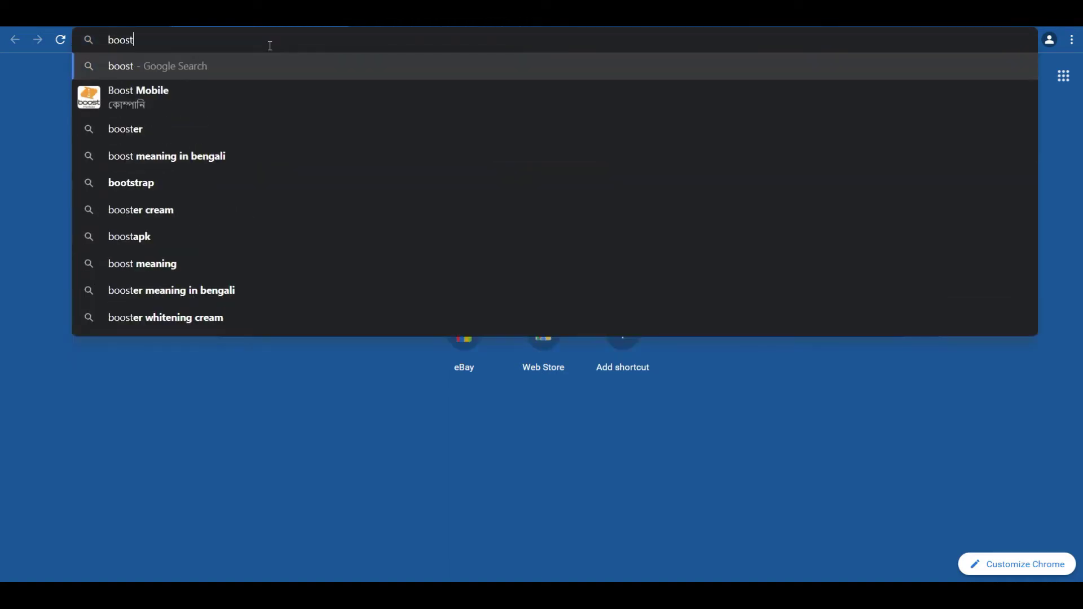
- Load the boostontime.com eBay template builder home page in Chrome and scroll down it
text(e.com)
key(Return)
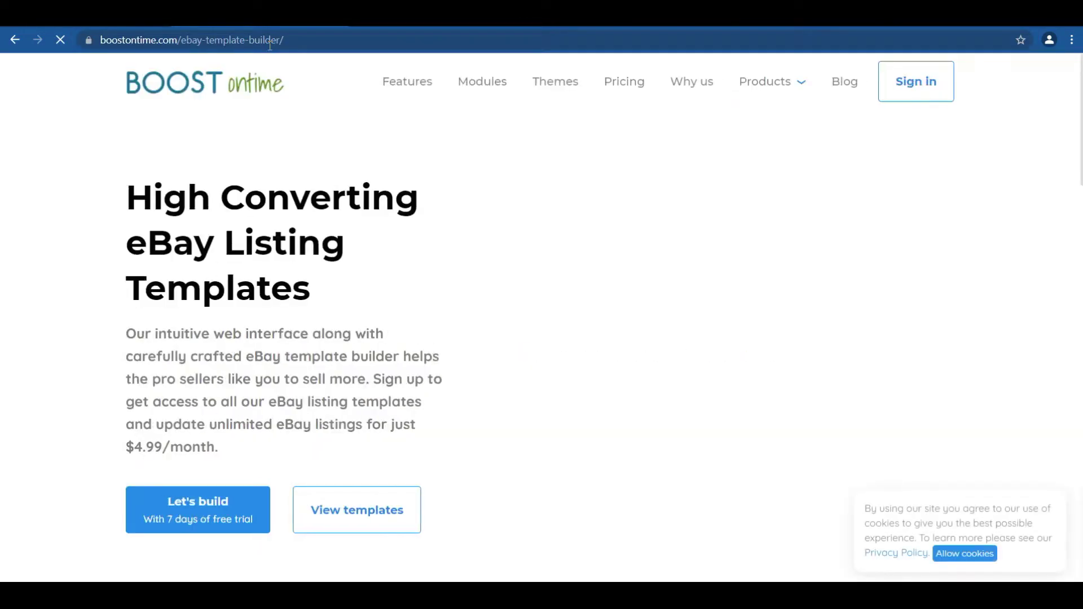
scroll(483, 249, down, 8)
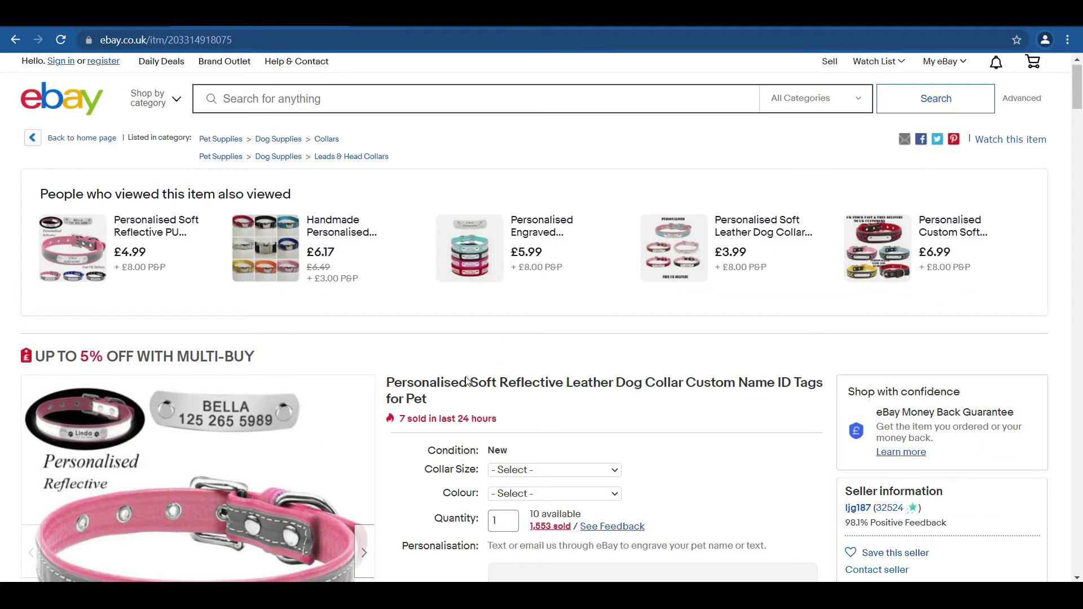
- Scroll through the example dog collar listing's description and store sections
scroll(467, 381, down, 20)
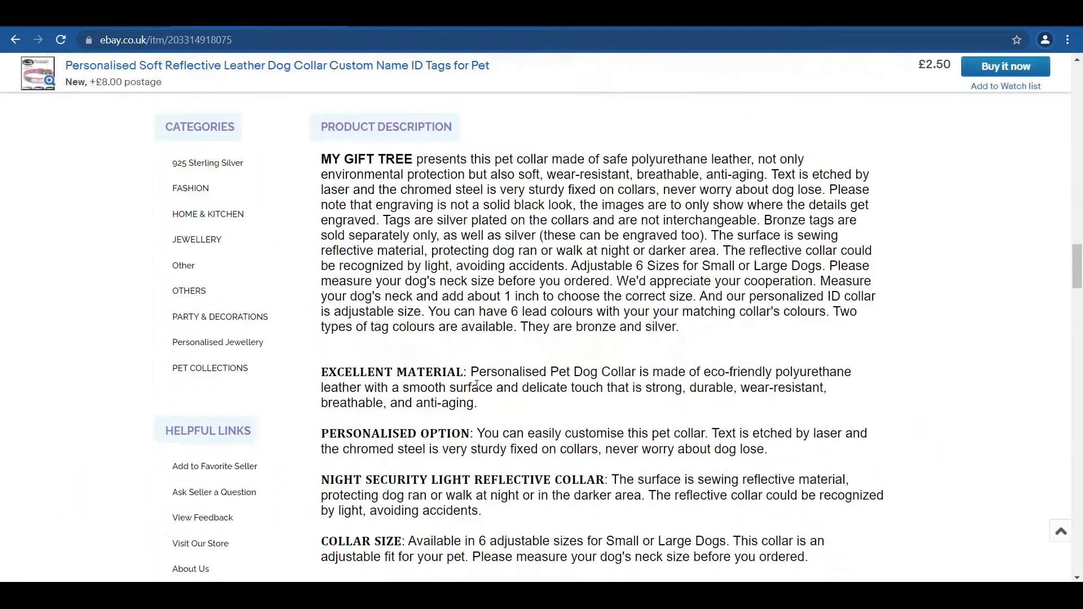
scroll(477, 385, down, 20)
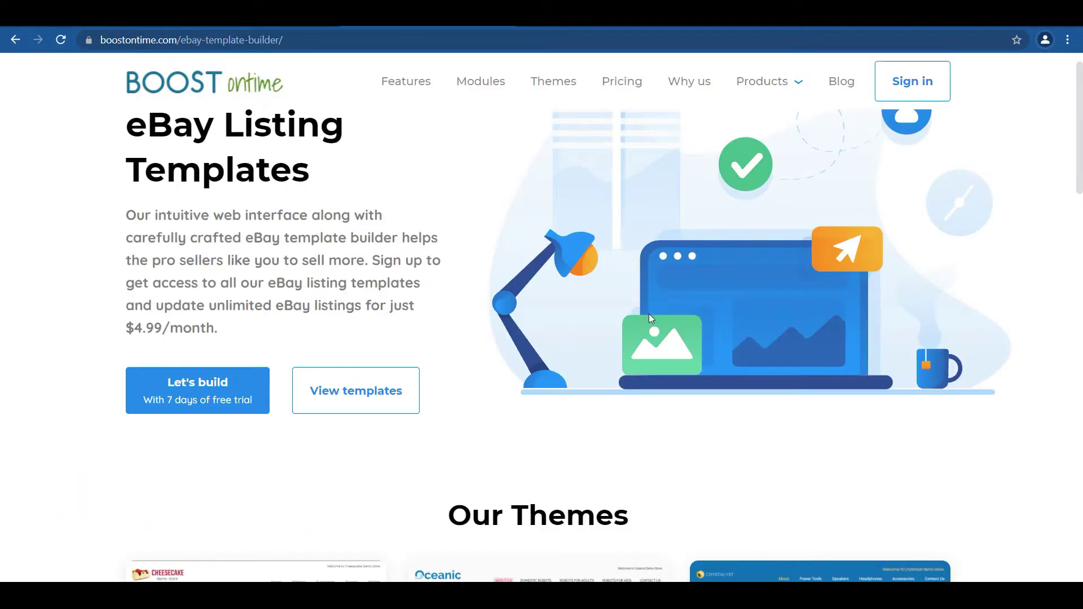
scroll(649, 314, up, 2)
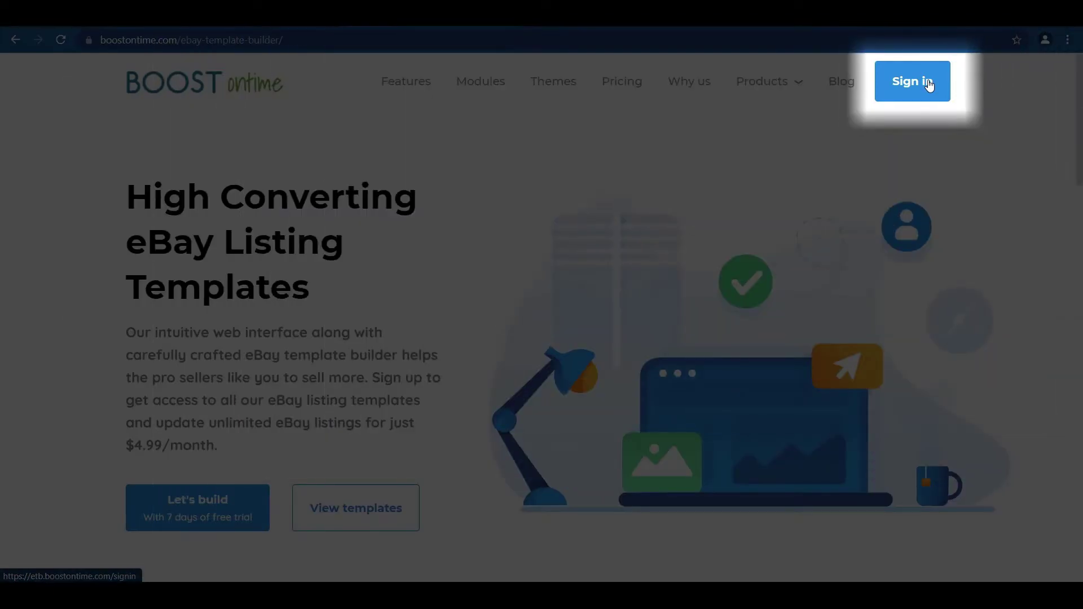
- Sign in to the Boostontime template builder account
click(928, 84)
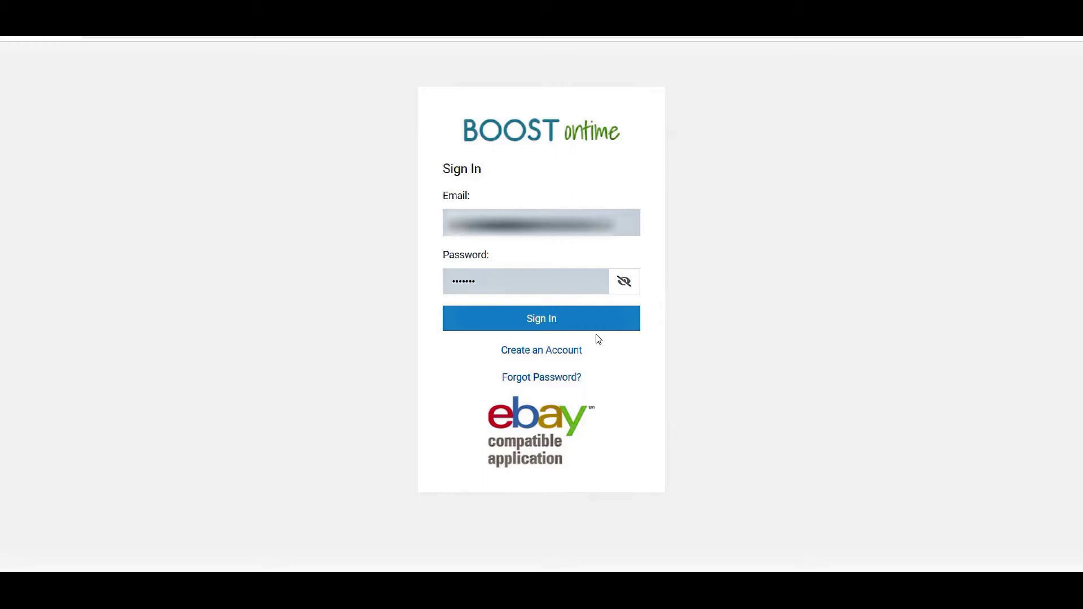
click(536, 324)
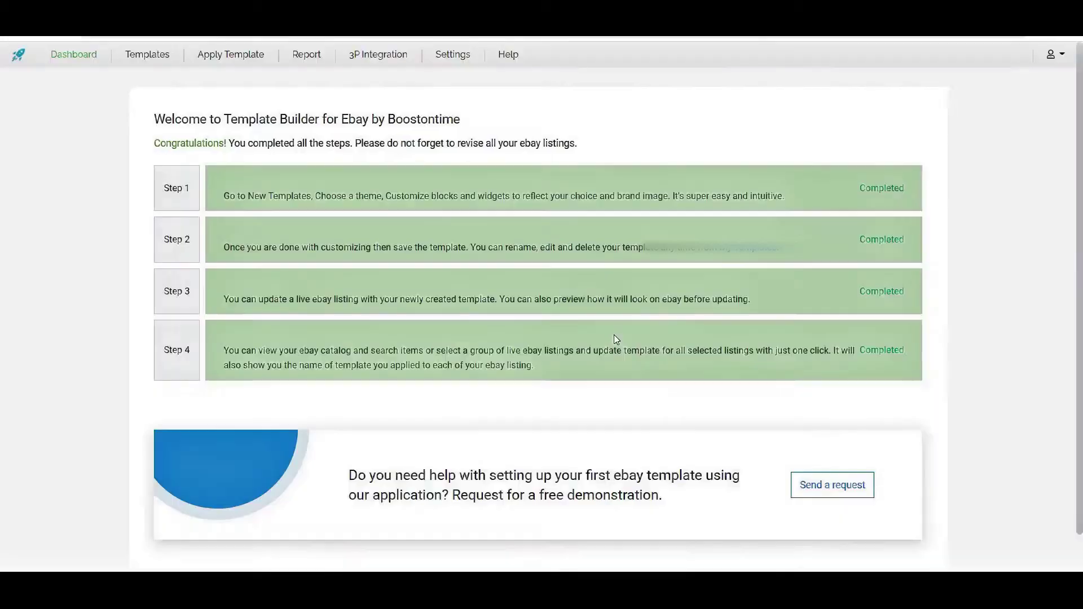
scroll(608, 134, down, 3)
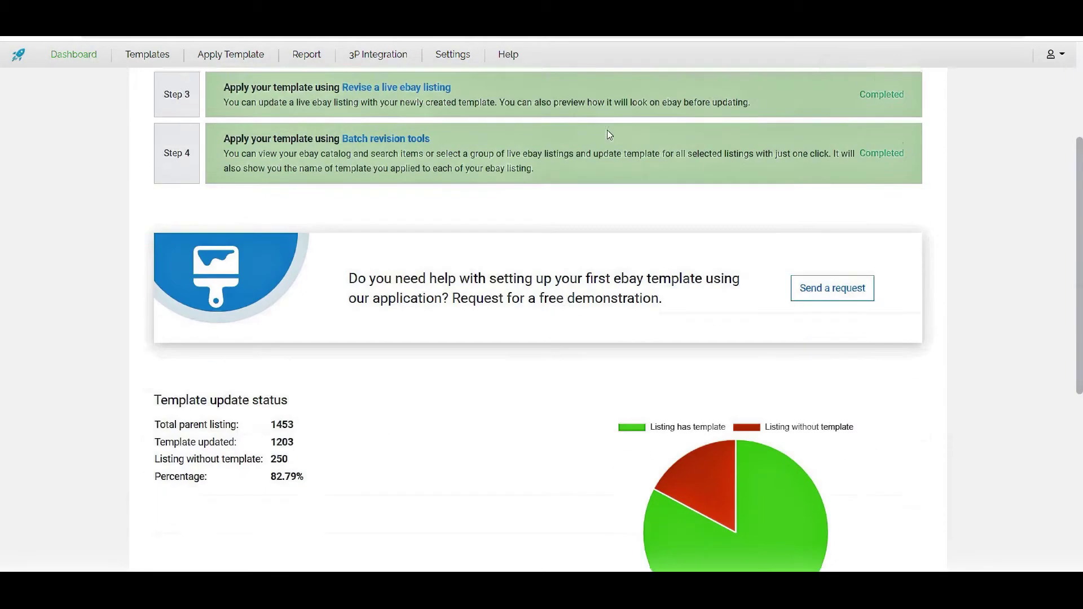
scroll(608, 131, up, 3)
- Look over the templates gallery and the ways to apply a template
click(147, 54)
scroll(520, 247, down, 15)
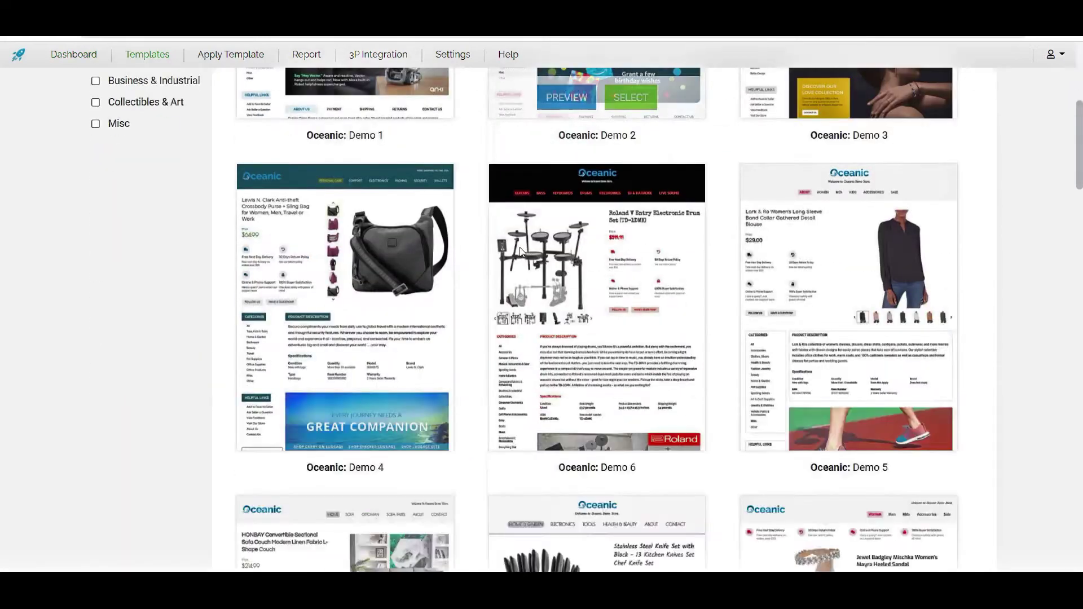
scroll(524, 253, up, 15)
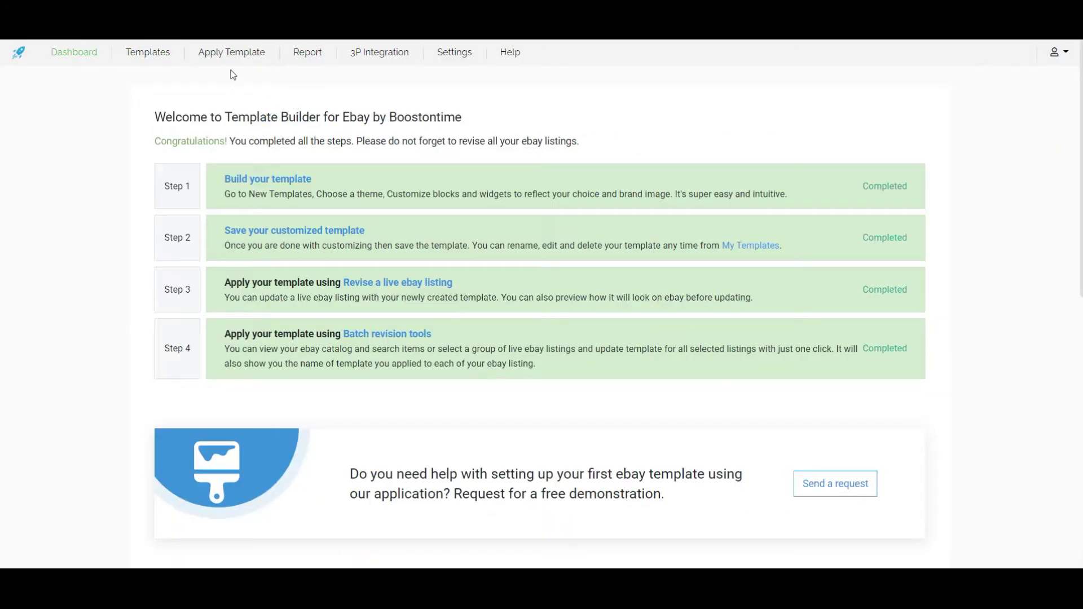
click(228, 56)
- Browse Templates > New templates, scrolling the grid of Oceanic and Crystalyst demos
click(141, 52)
click(144, 81)
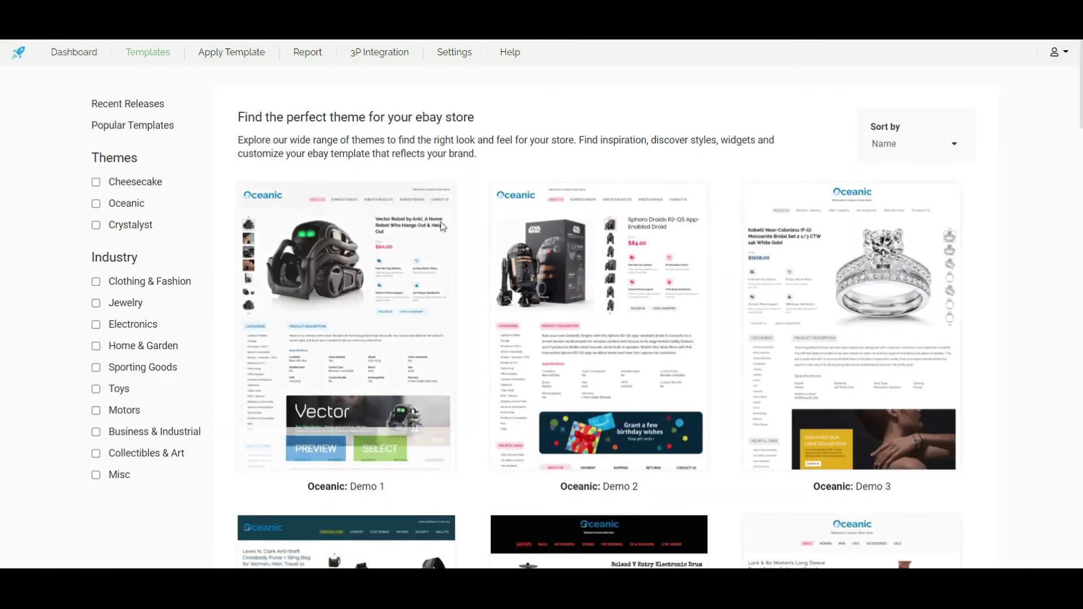
scroll(446, 226, down, 2)
scroll(451, 234, down, 15)
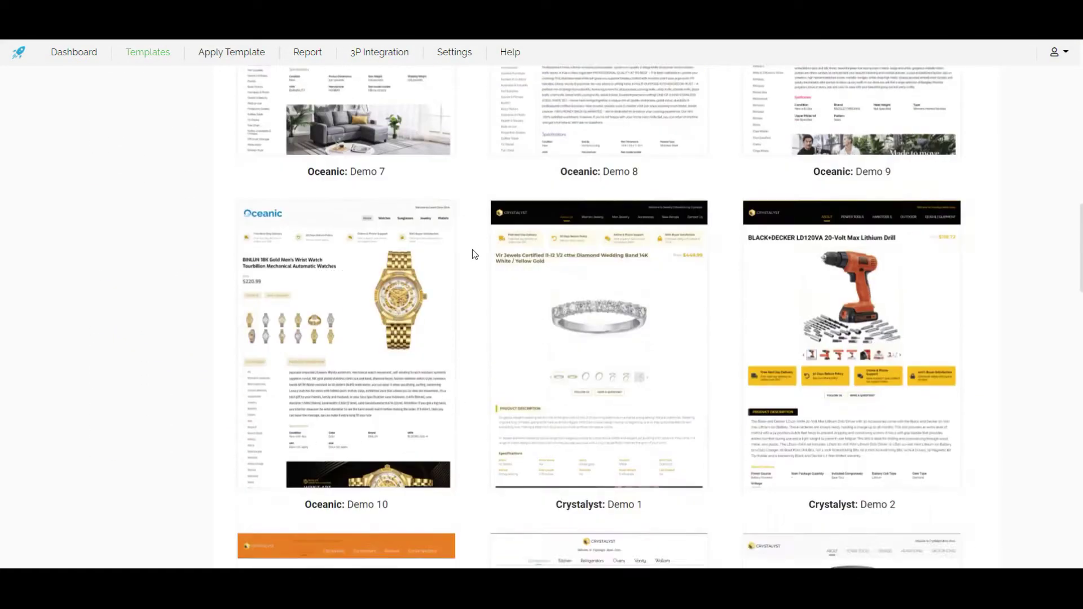
scroll(472, 249, down, 4)
scroll(470, 252, up, 20)
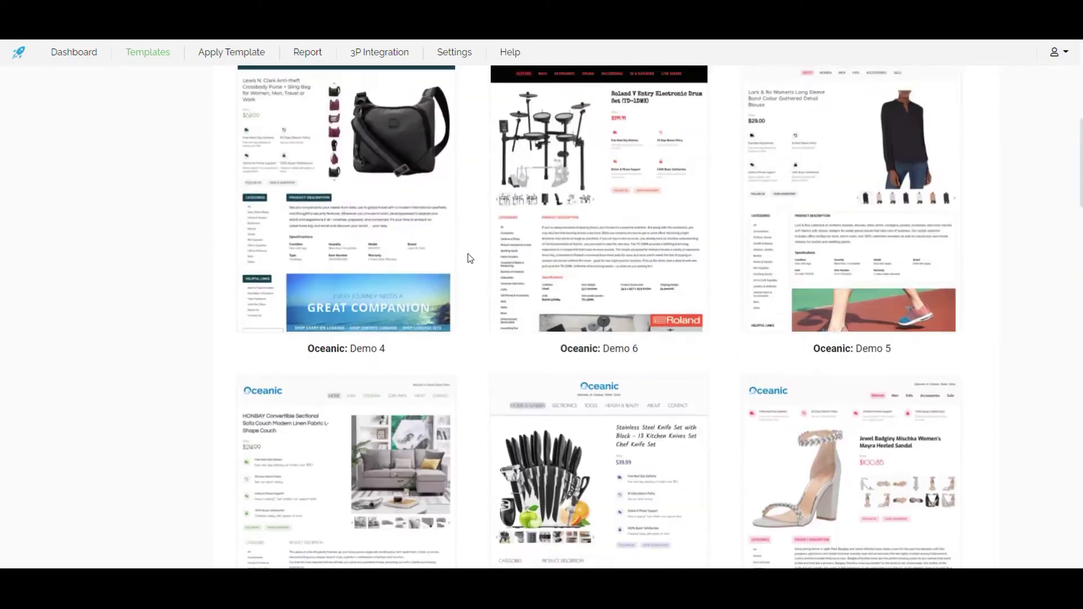
mouse_move(302, 361)
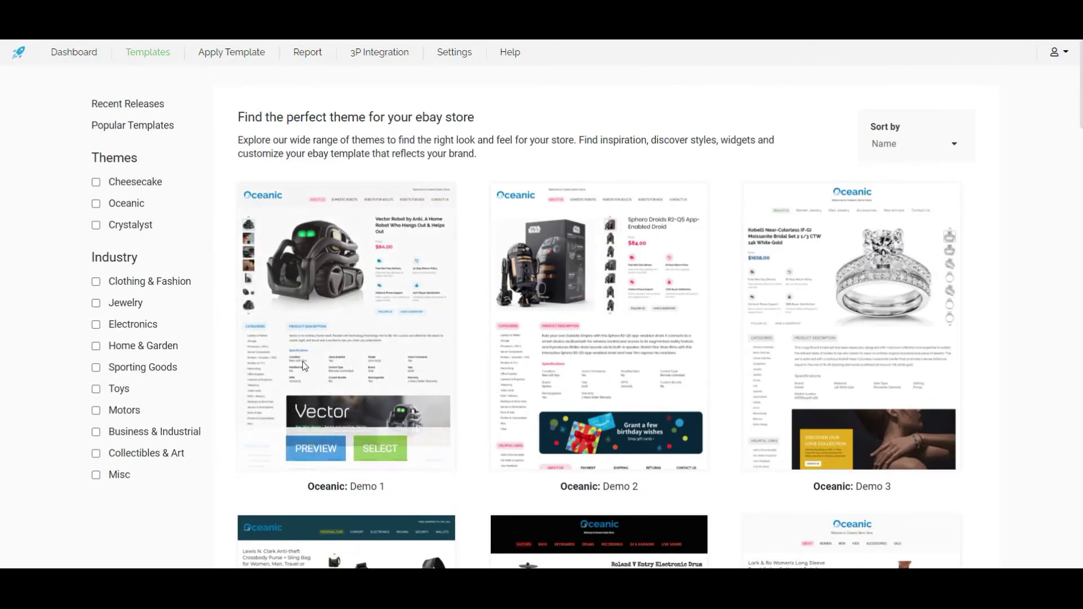
- Preview Oceanic Demo 1 full size, then select it to open in the editor
click(319, 455)
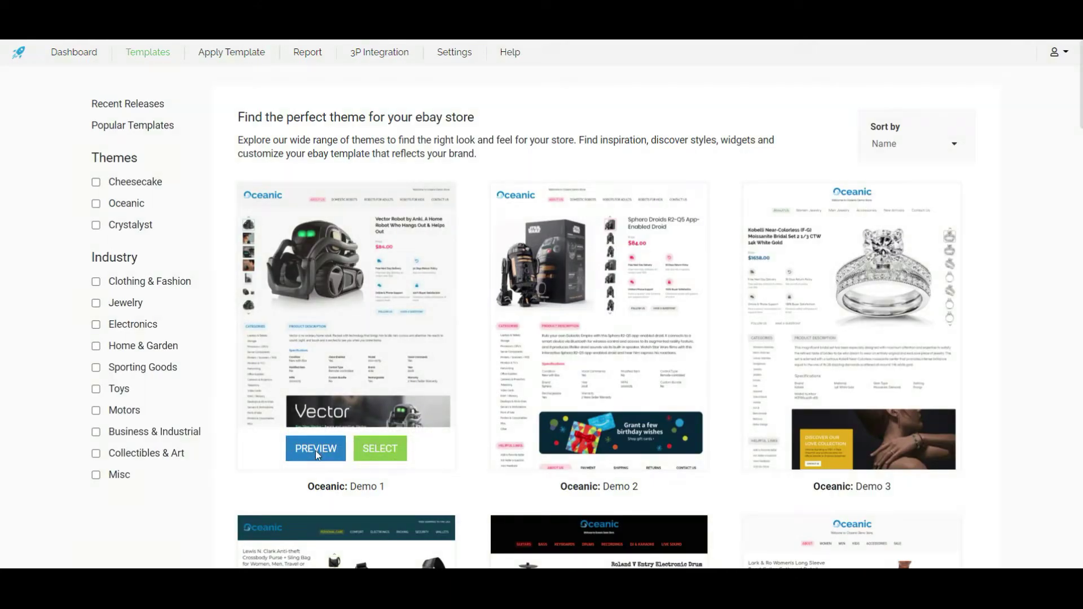
scroll(511, 320, down, 5)
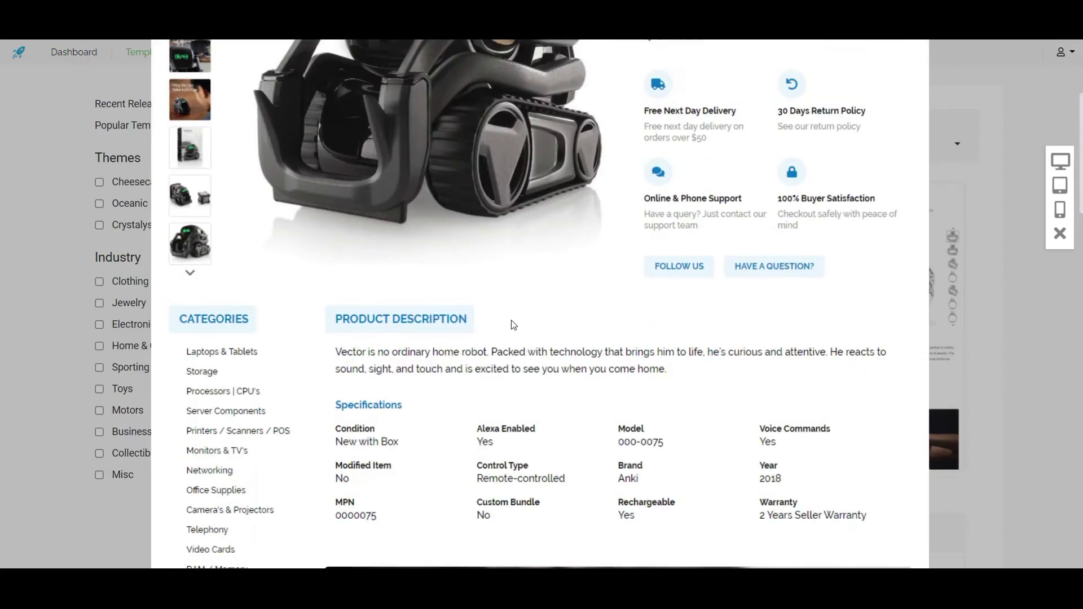
scroll(514, 325, down, 15)
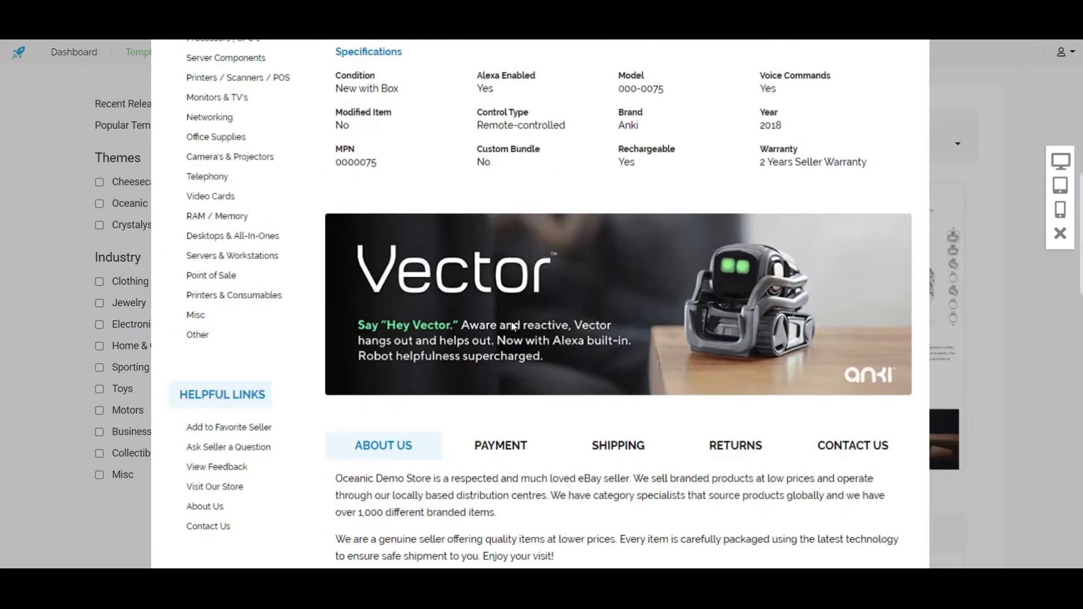
scroll(514, 327, down, 3)
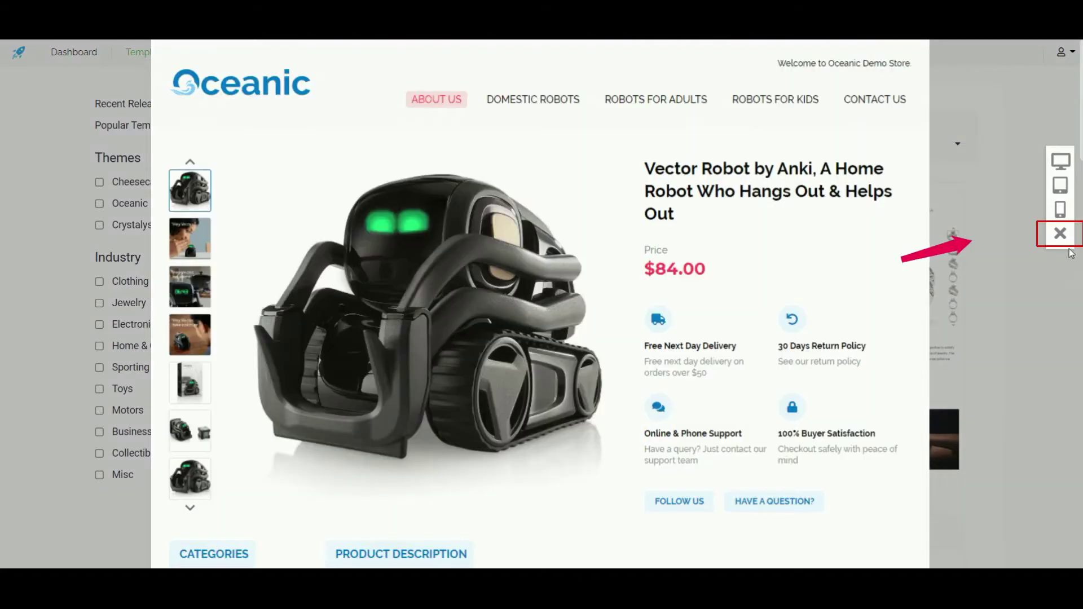
click(1060, 234)
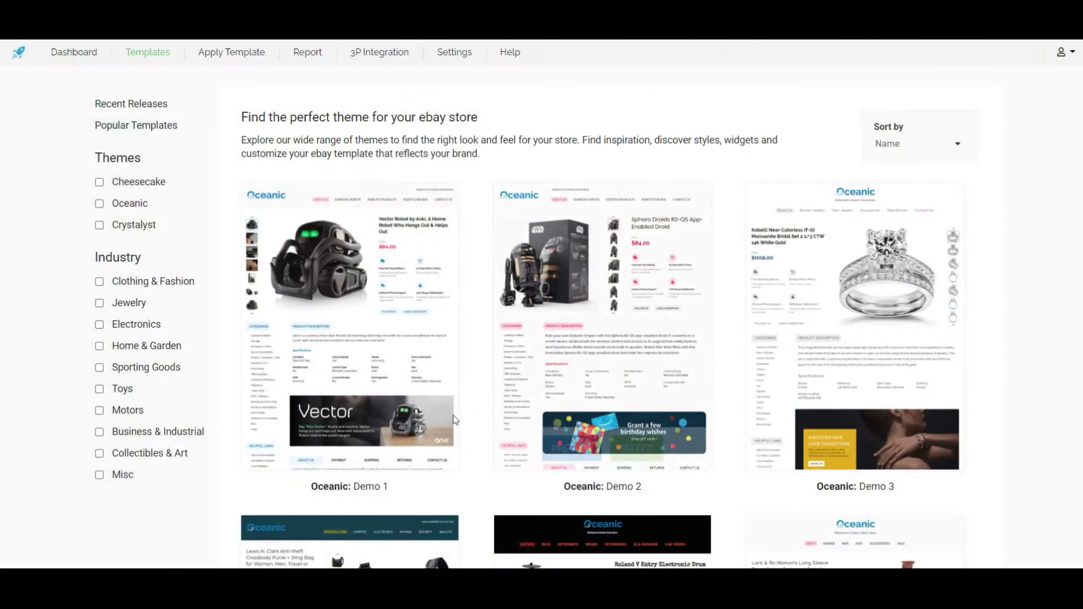
click(395, 448)
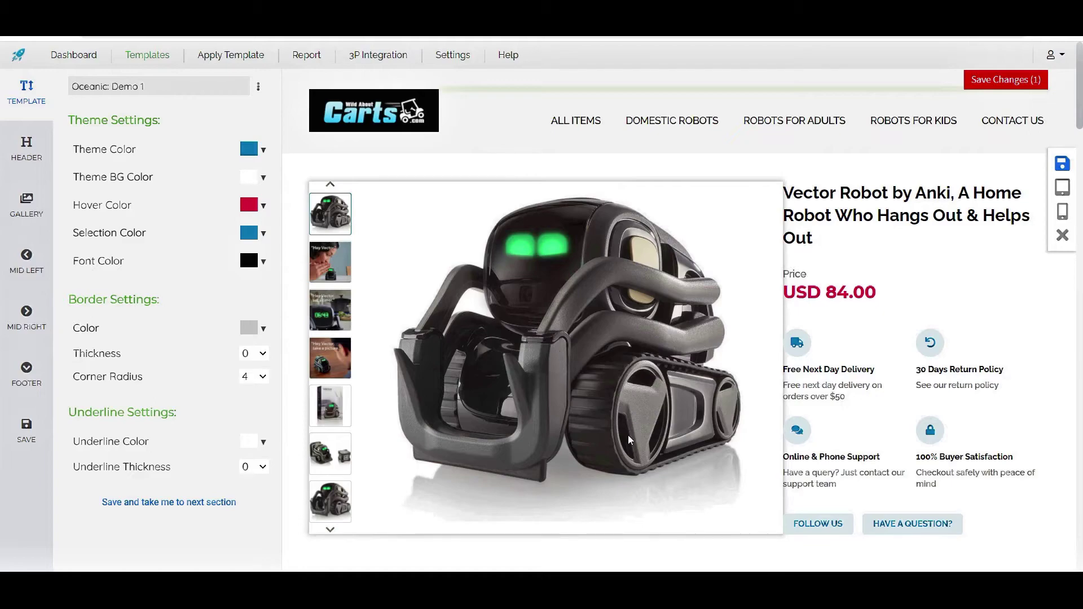
- Set the header greeting text to 'WELCOME TO GOLF CART'
scroll(631, 440, down, 15)
scroll(617, 444, up, 12)
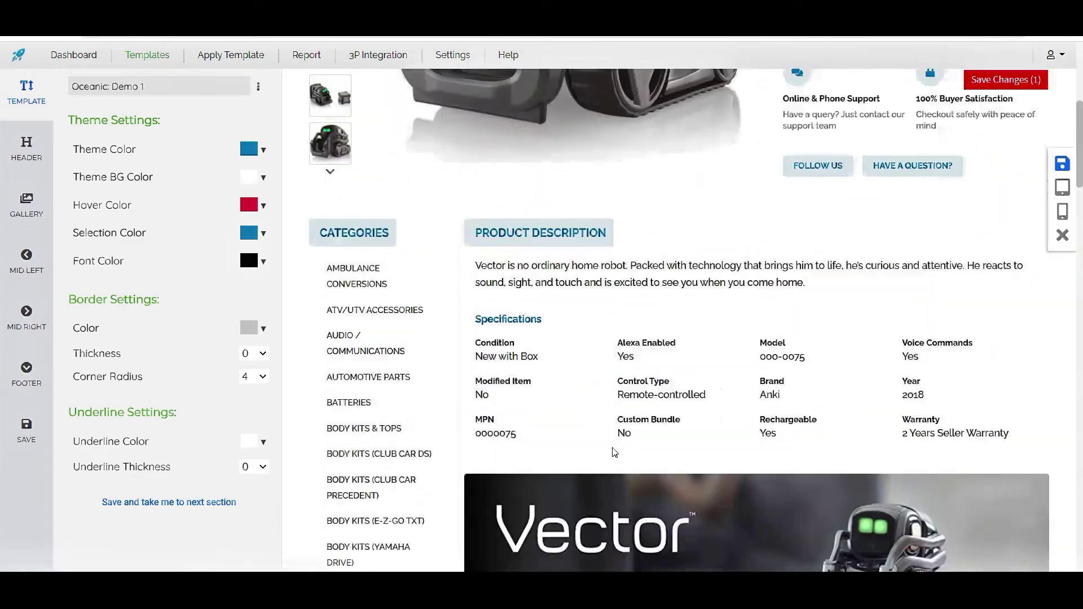
scroll(613, 453, up, 6)
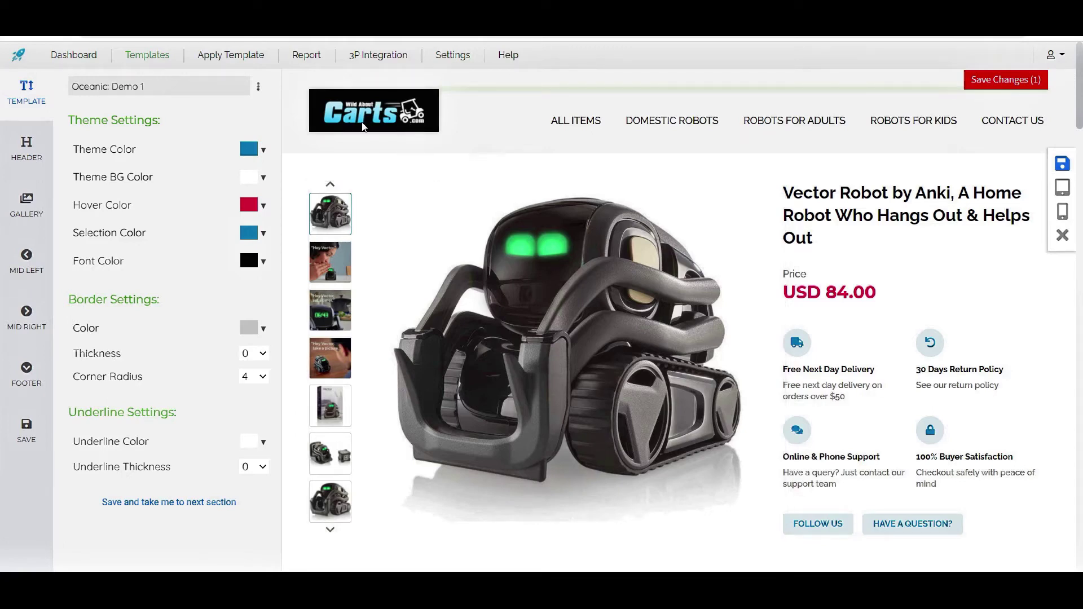
click(393, 121)
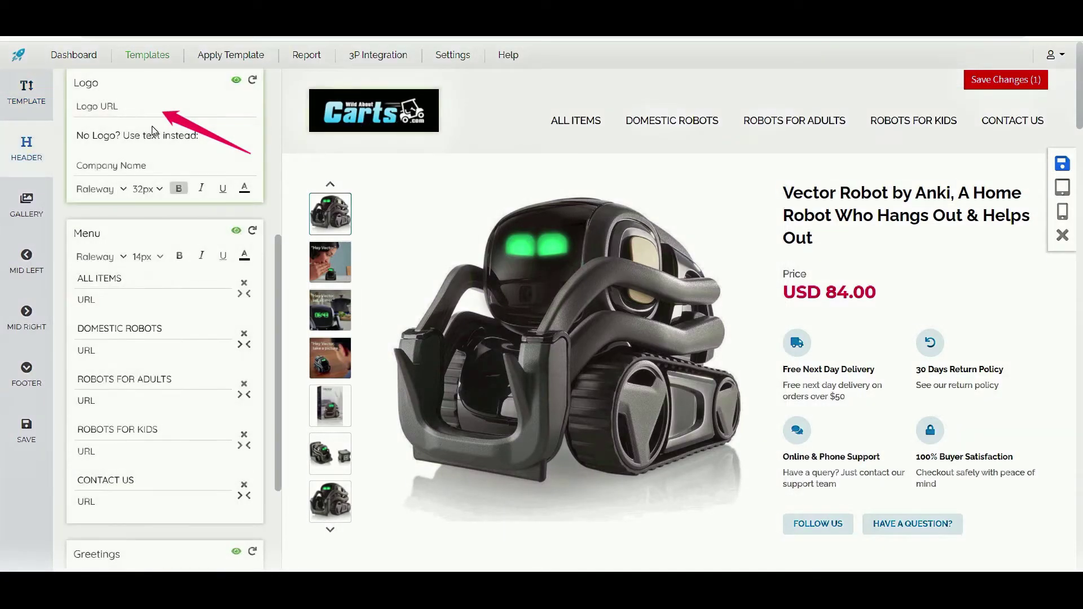
click(918, 95)
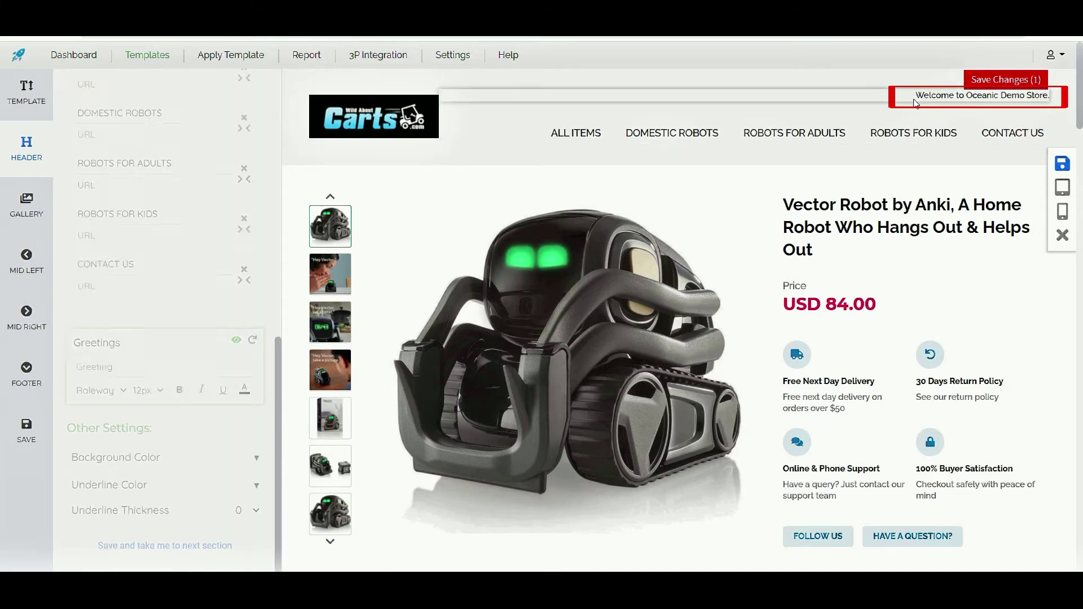
click(101, 368)
text(WELCOME TO GOLF CART)
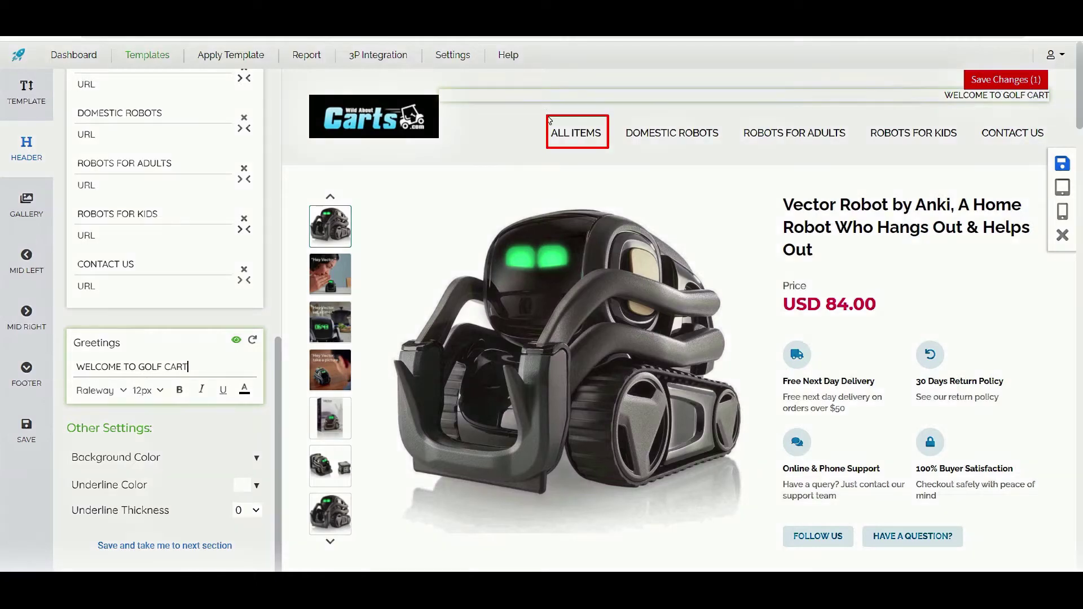
- Rename the ALL ITEMS menu entry to 'ABOUT US'
click(589, 139)
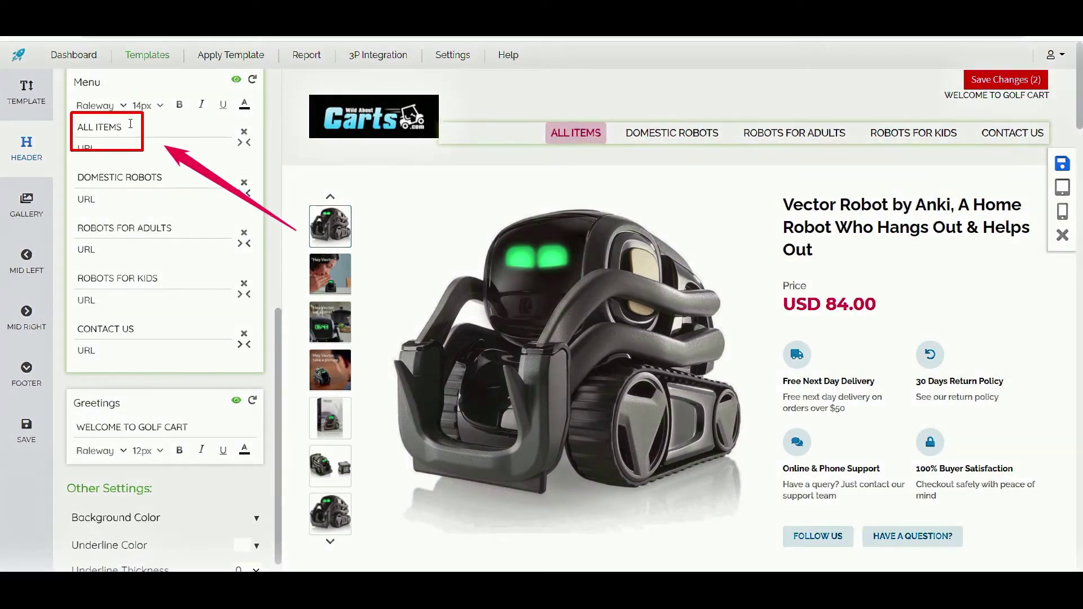
drag(126, 128, 3, 136)
text(ABOUT US)
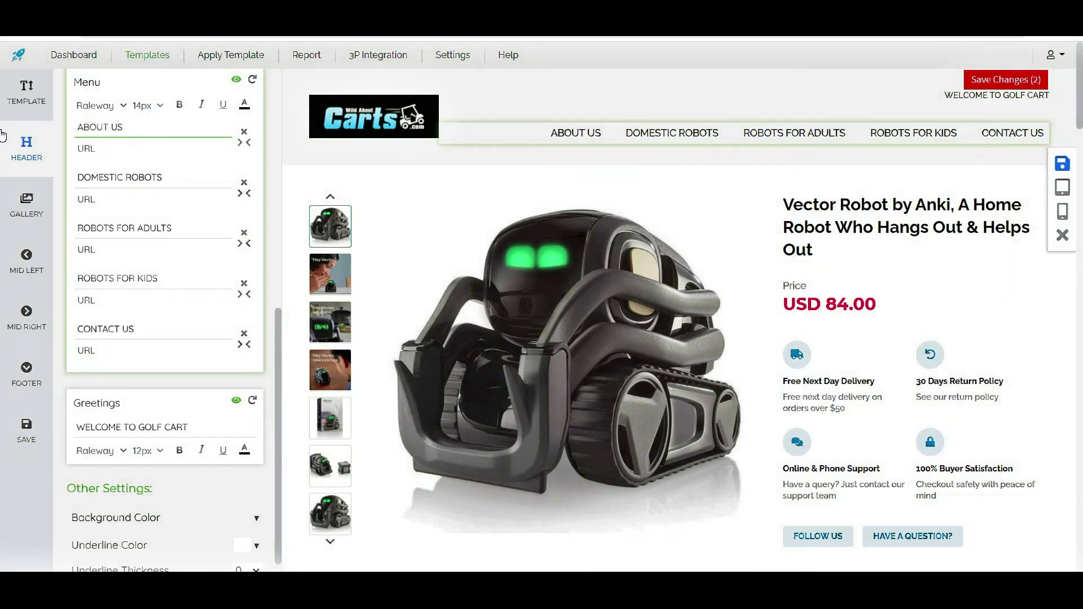
scroll(883, 244, down, 3)
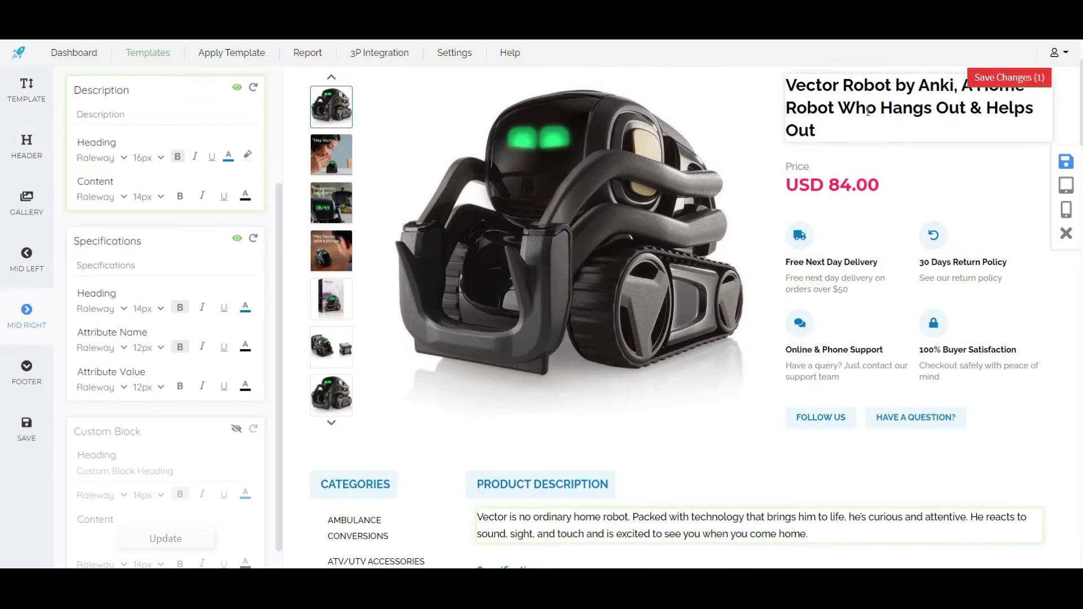
- Open the product title, description and Specifications block settings
triple_click(867, 108)
click(751, 525)
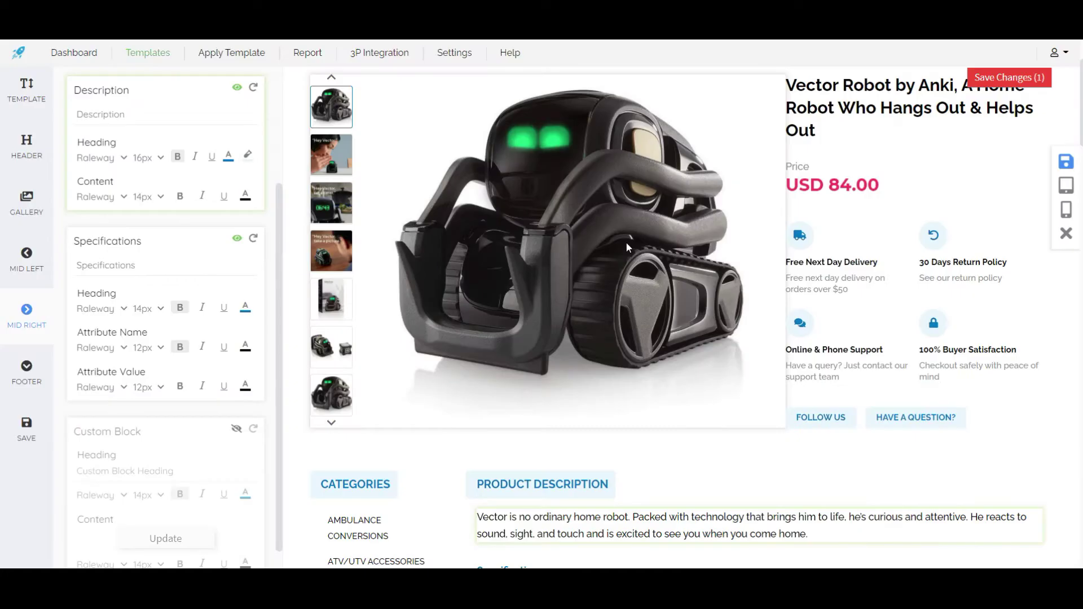
scroll(645, 309, down, 4)
click(675, 401)
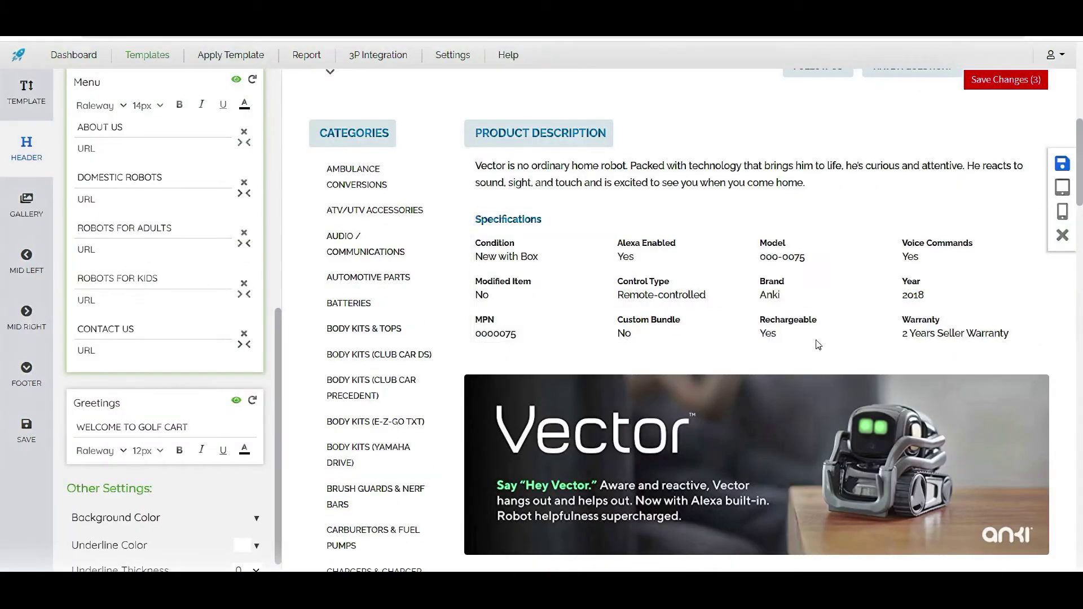
scroll(670, 250, down, 4)
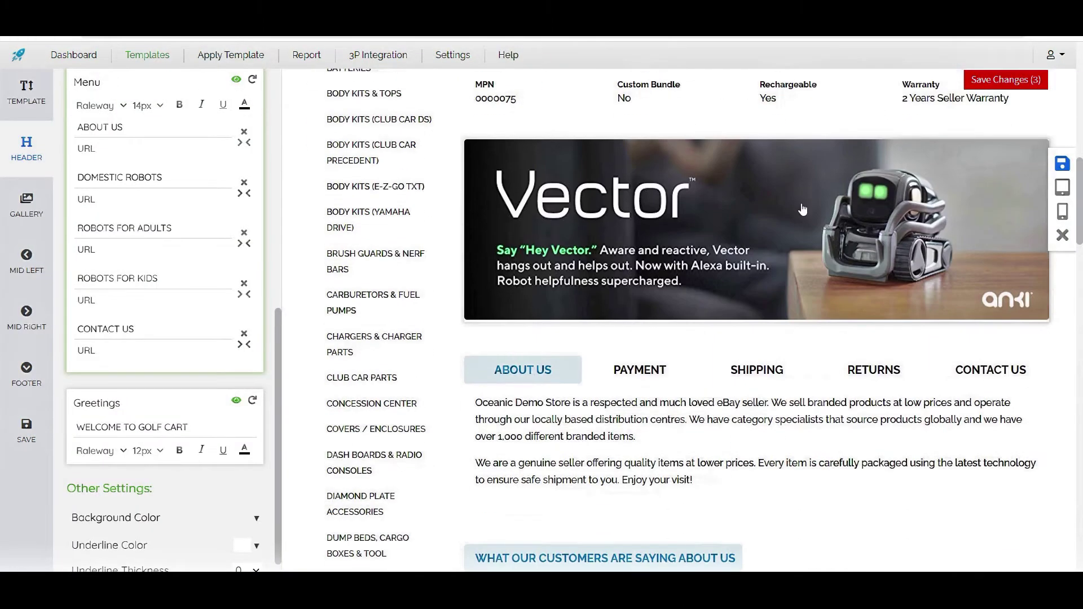
- Paste the golf-cart banner image URL and wildaboutcarts eBay store link into Main Banner
click(670, 250)
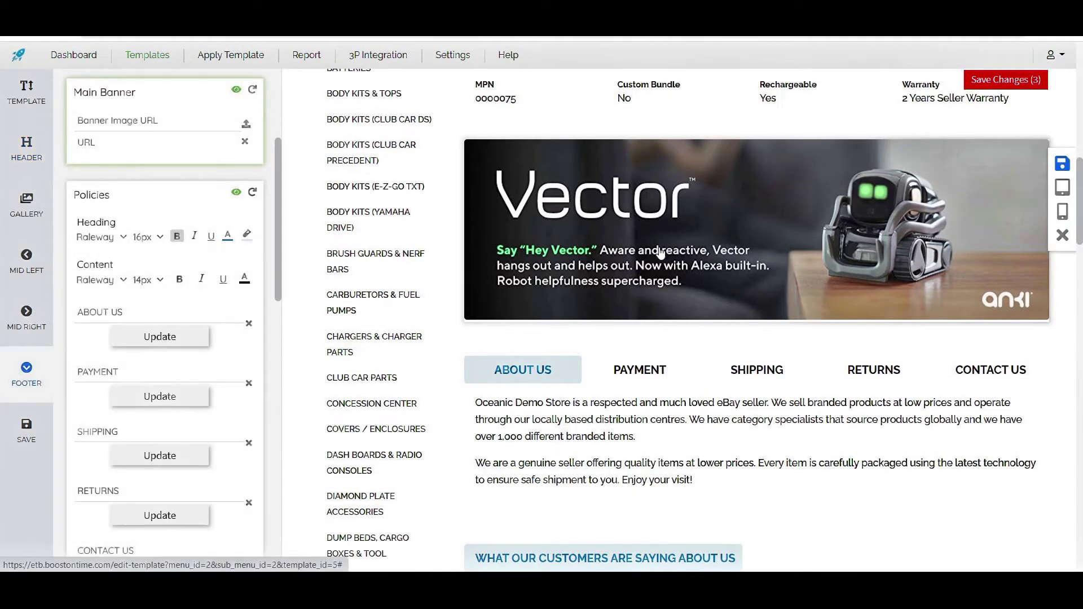
click(115, 121)
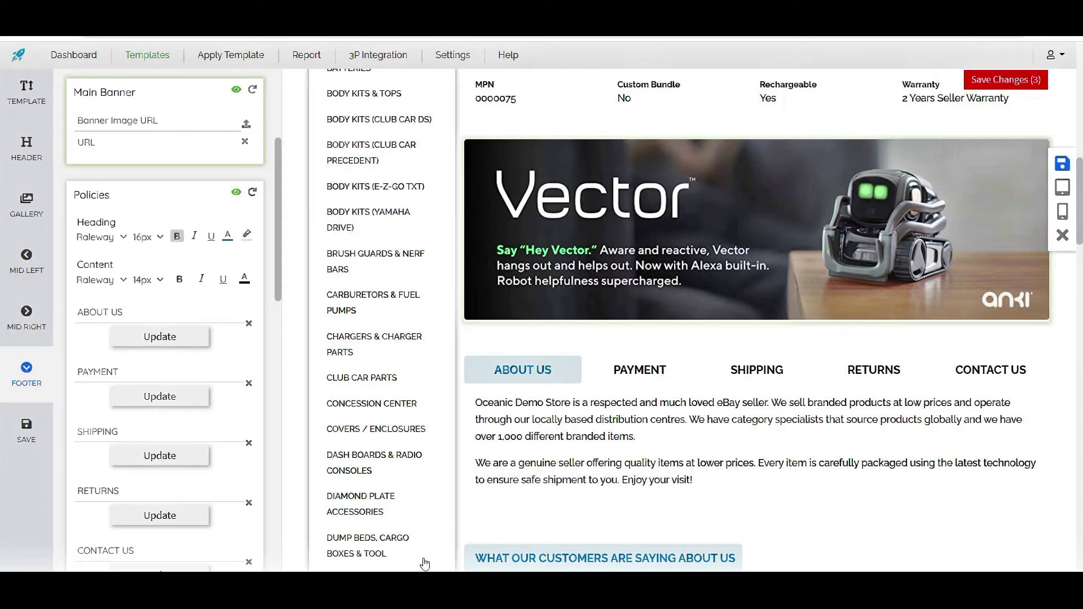
key(ctrl+v)
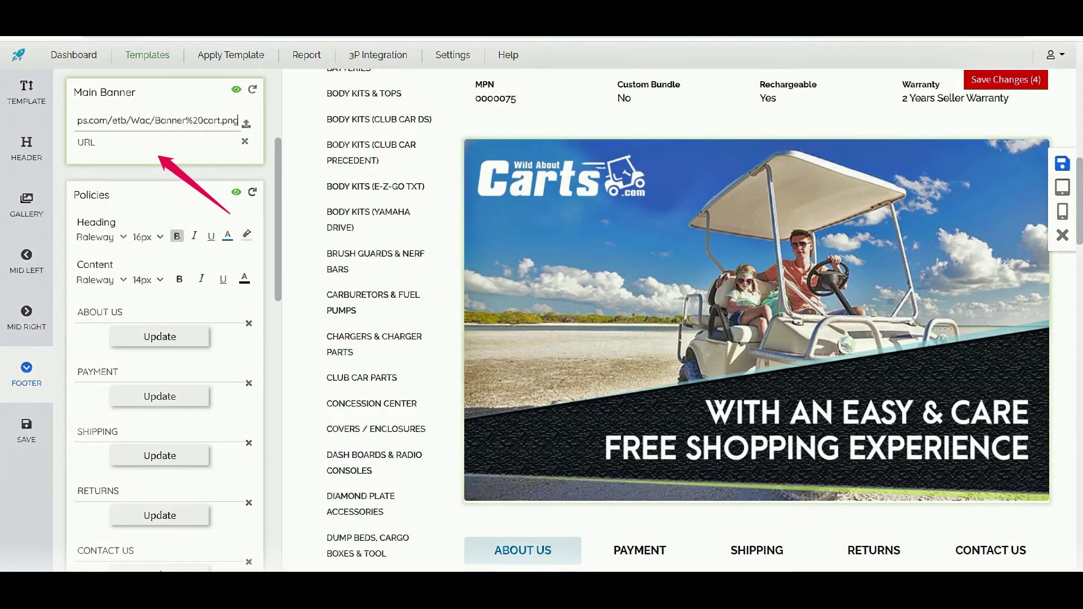
key(Tab)
text(https://www.ebaystores.com/wildaboutcarts)
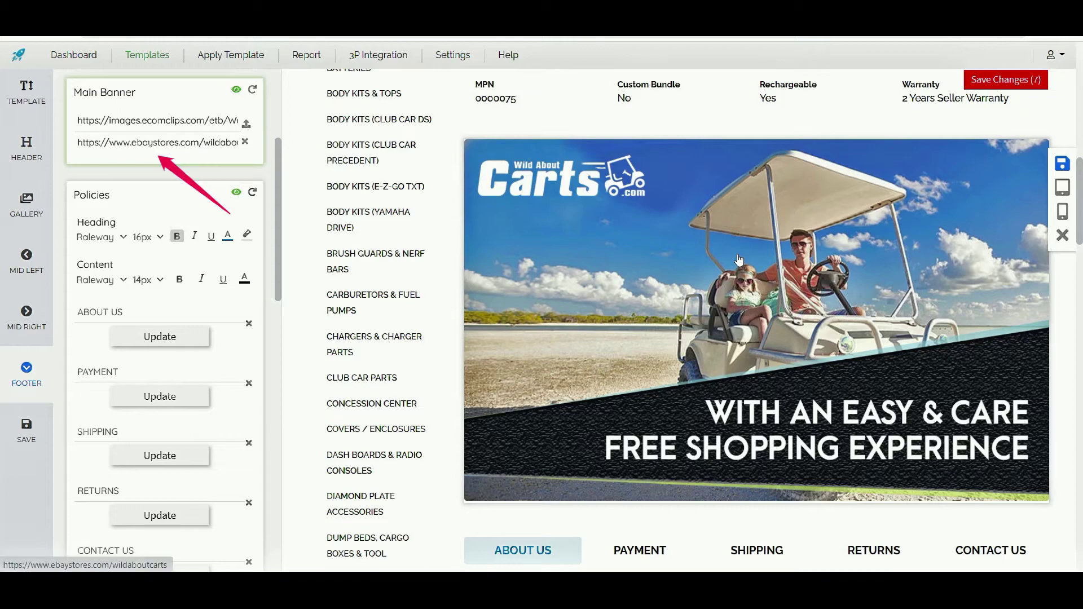
click(178, 119)
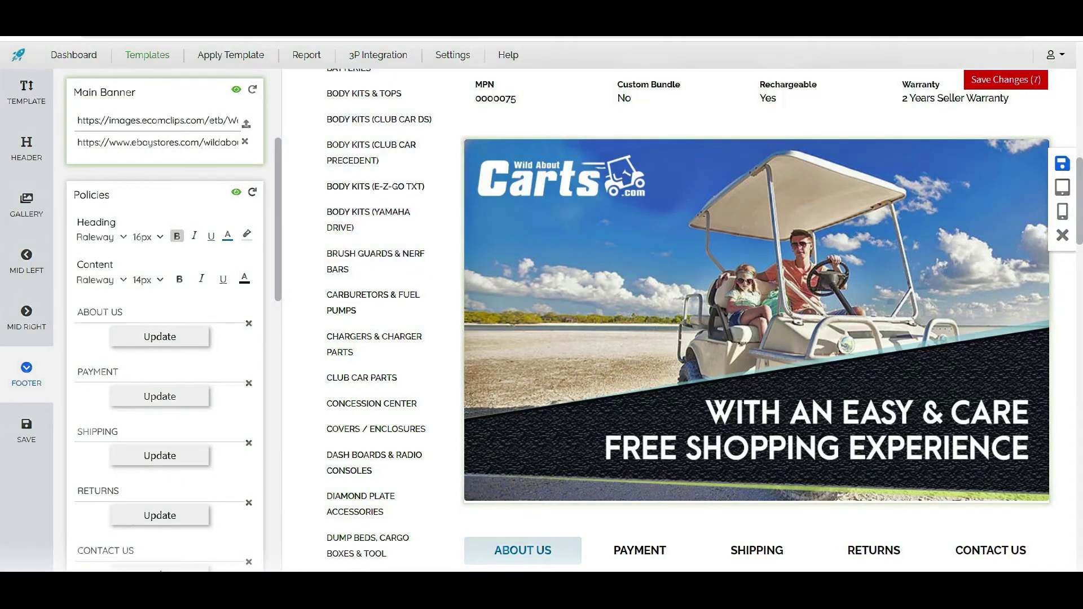
- Resubmit the About Us policy text through its Update editor
scroll(654, 261, up, 2)
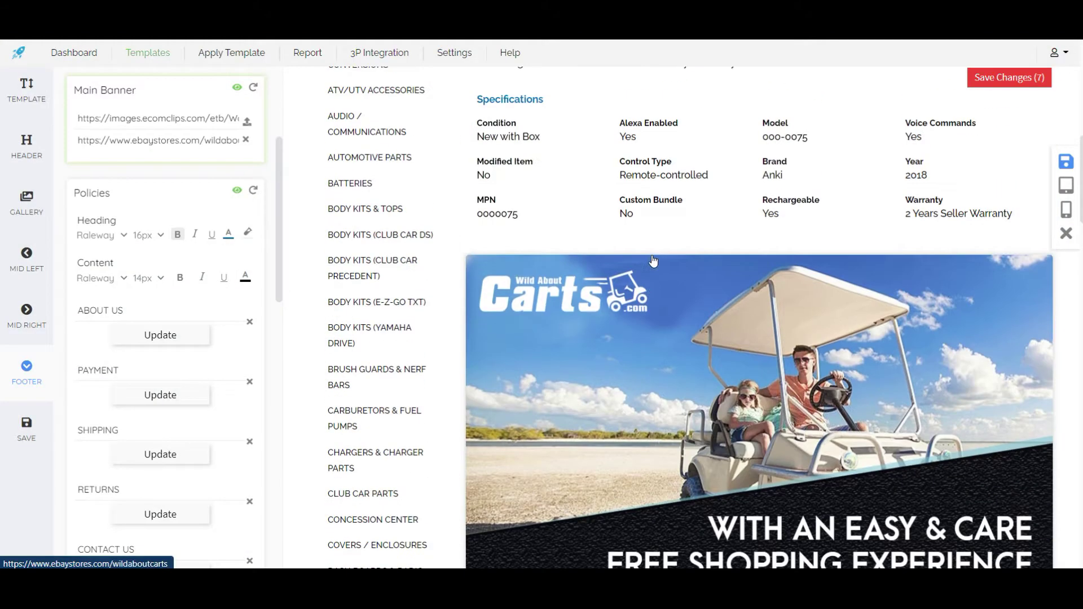
scroll(653, 261, down, 4)
scroll(653, 261, down, 7)
scroll(649, 260, up, 2)
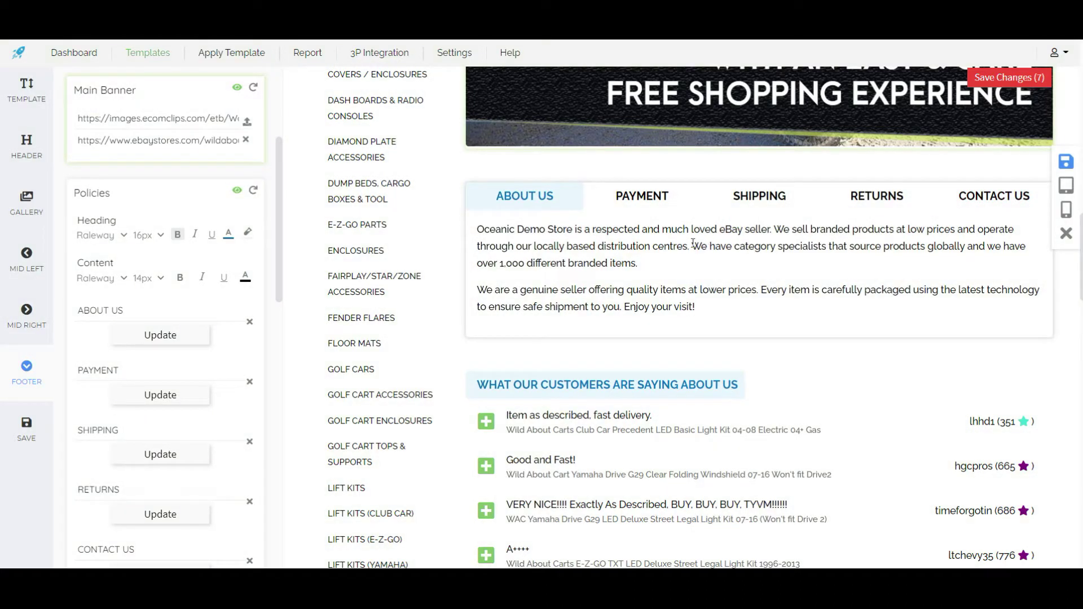
click(521, 202)
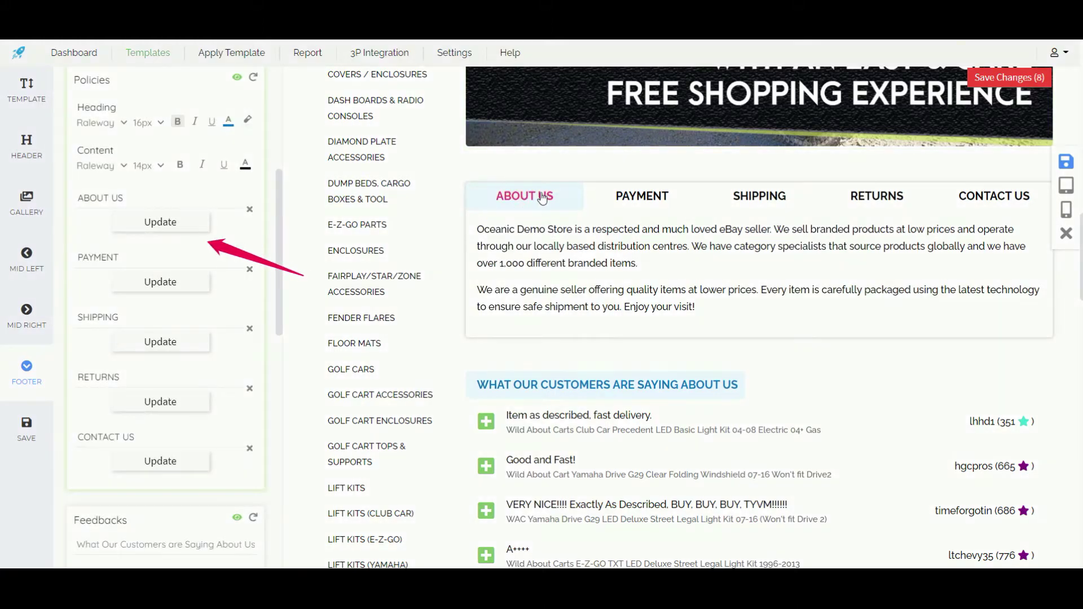
click(171, 228)
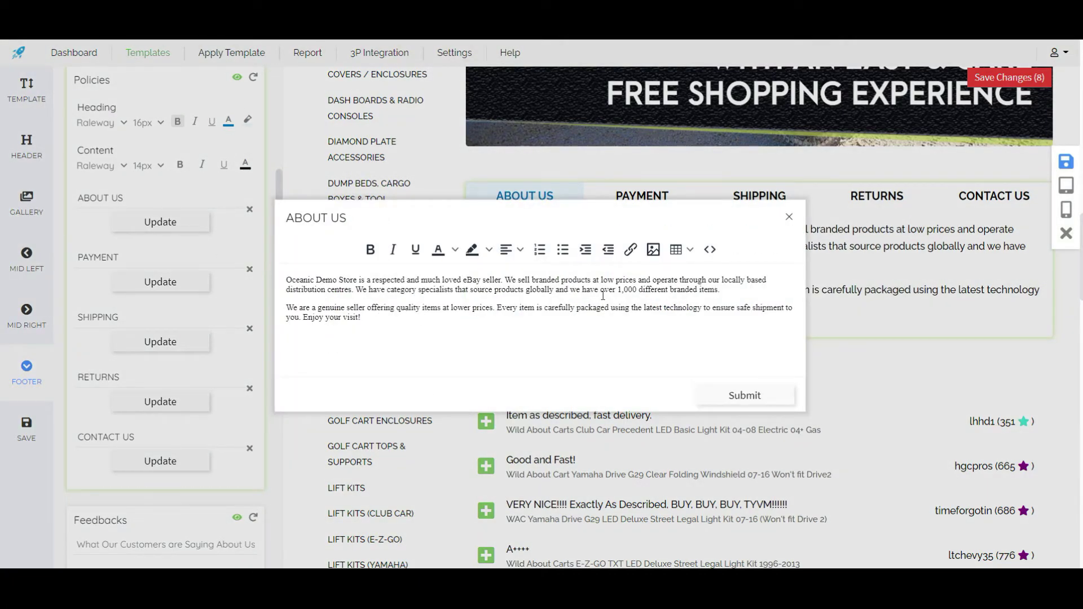
click(744, 395)
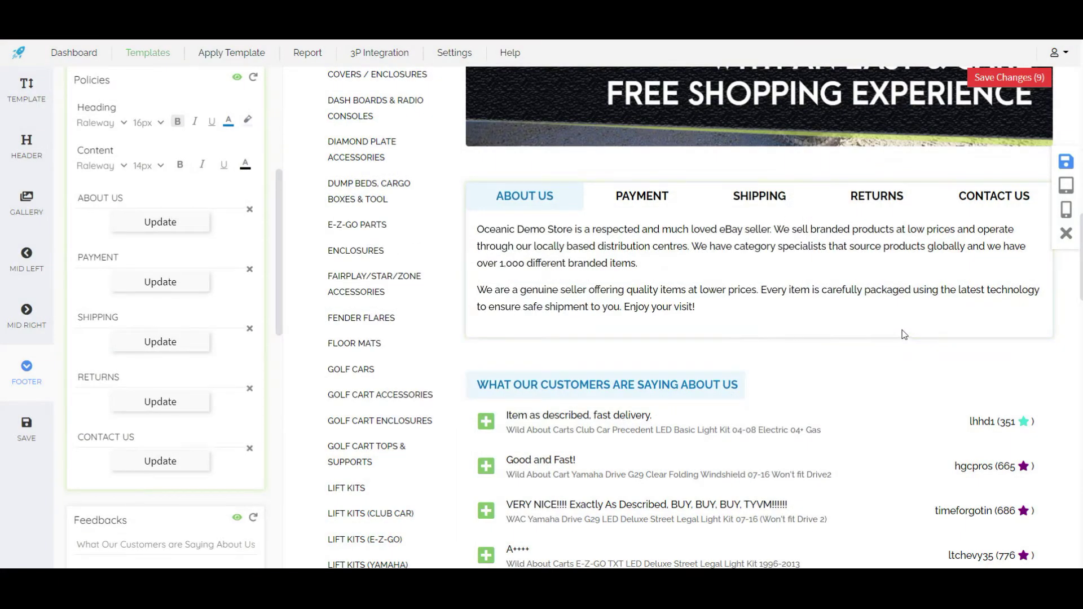
scroll(900, 336, down, 5)
- Scroll the preview to the Related Products grid of golf-cart parts
scroll(889, 346, down, 8)
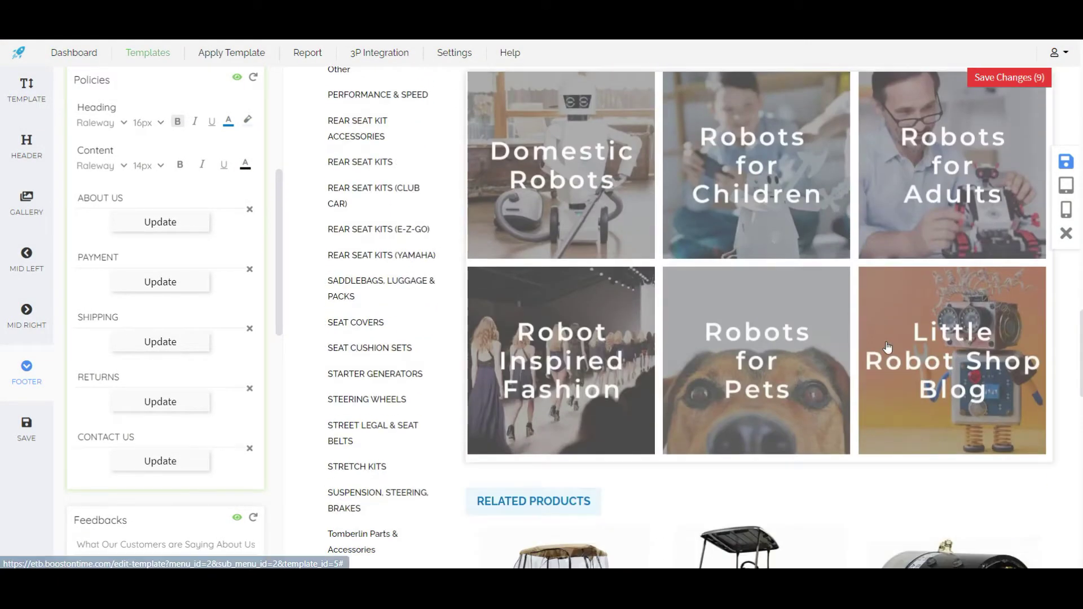
scroll(897, 372, up, 4)
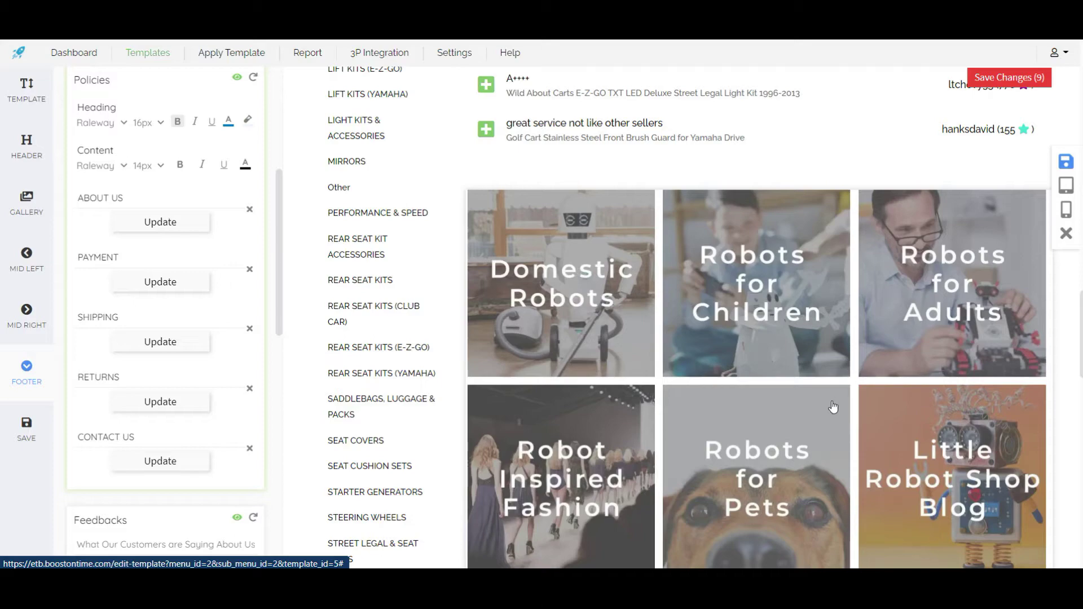
scroll(833, 406, down, 12)
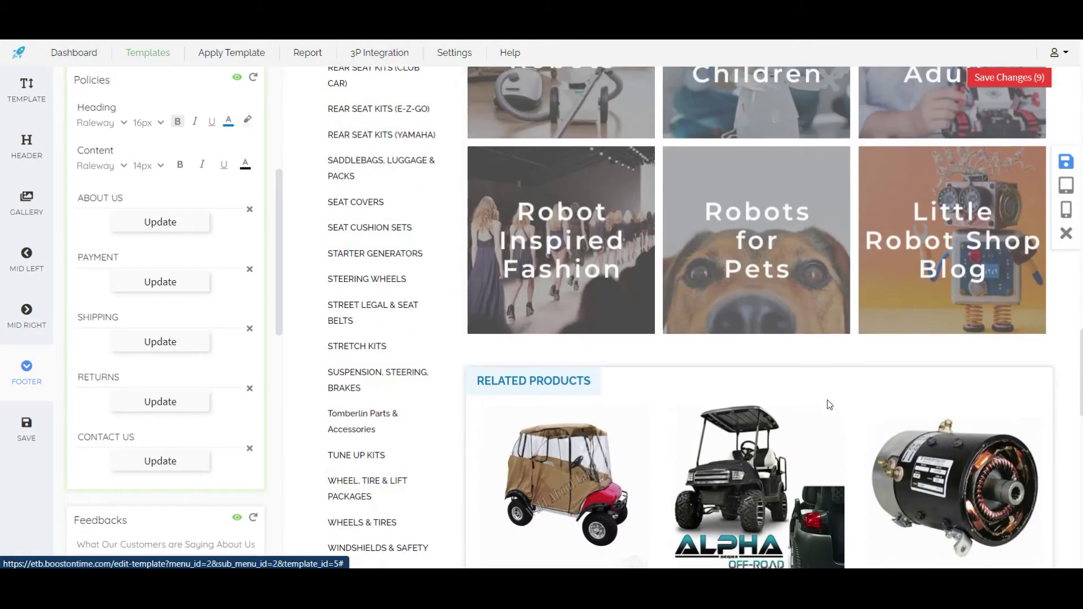
scroll(684, 322, up, 2)
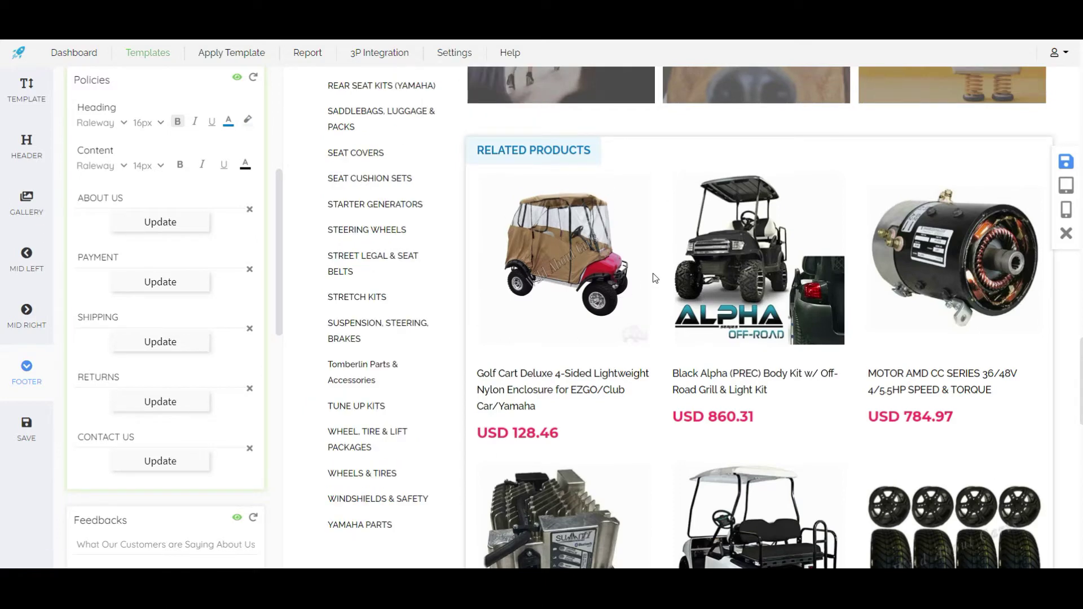
- Set Misc data > Related products to manual selection instead of random catalog picks
mouse_move(473, 59)
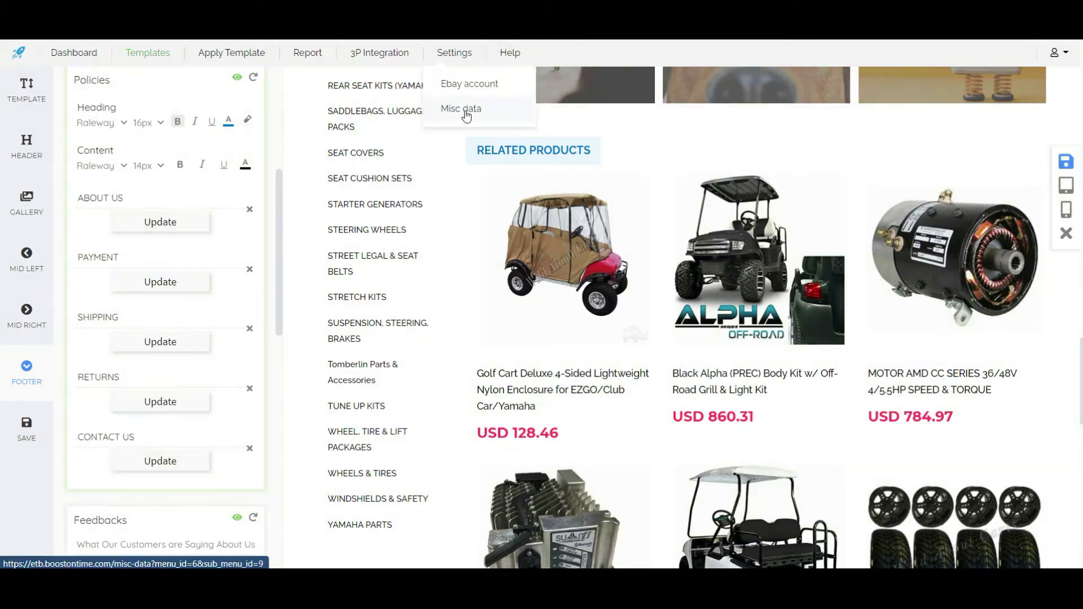
click(446, 109)
click(146, 145)
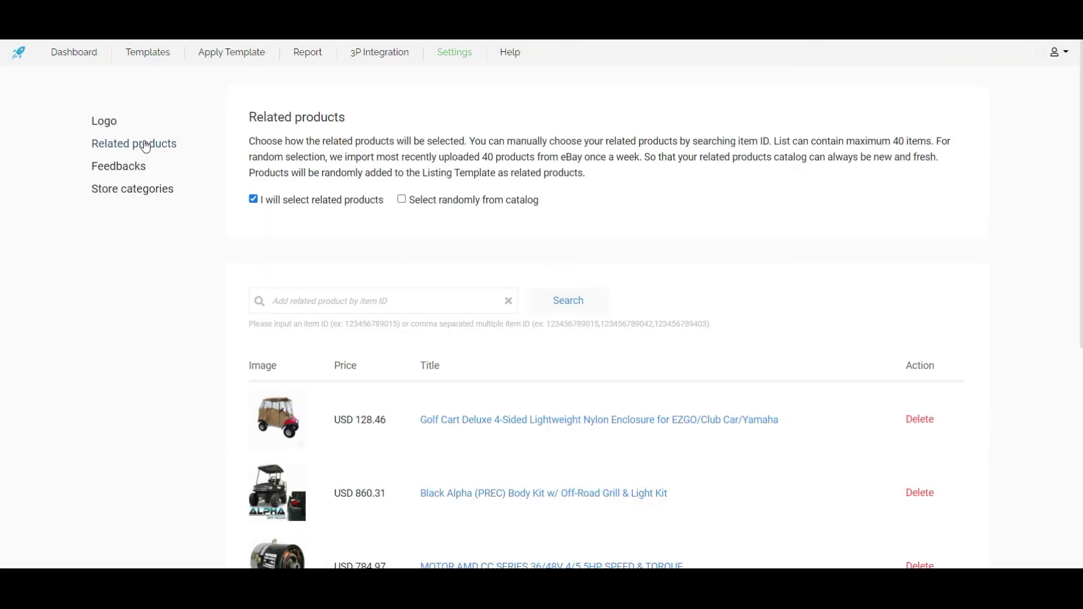
click(402, 200)
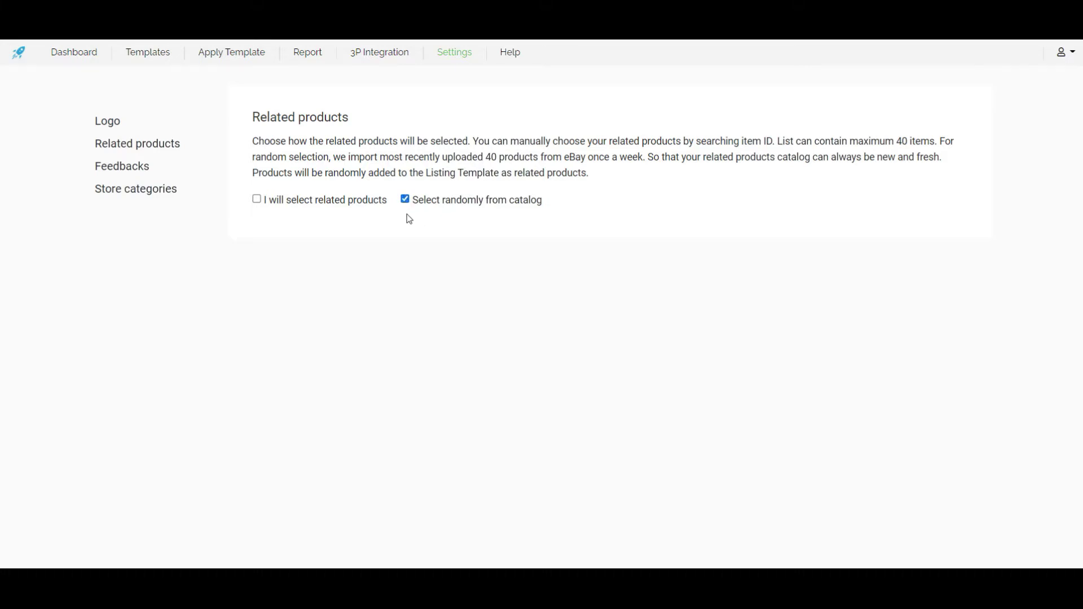
click(257, 199)
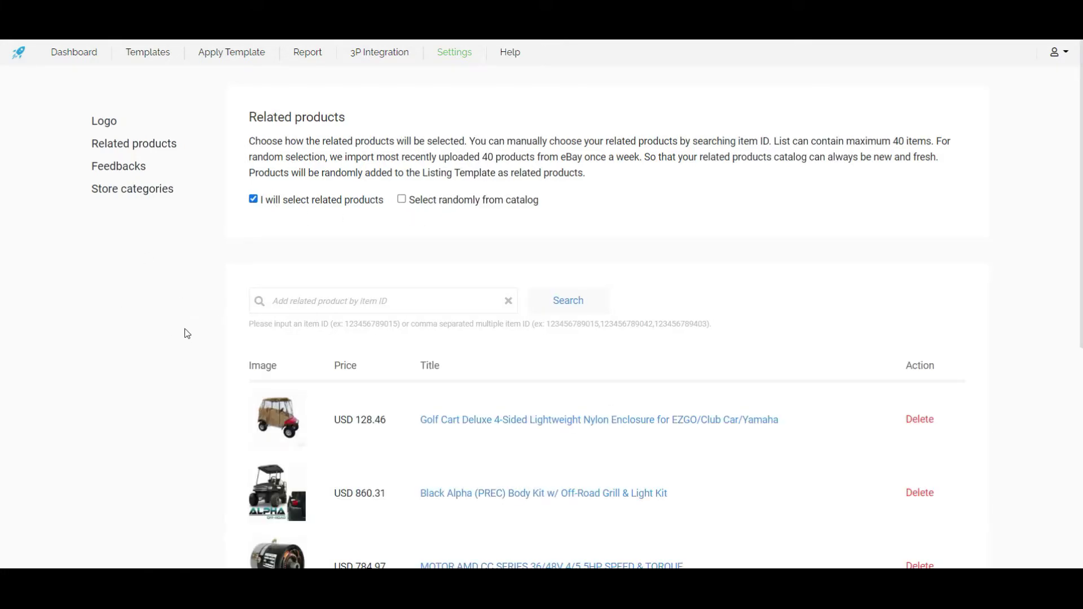
click(432, 206)
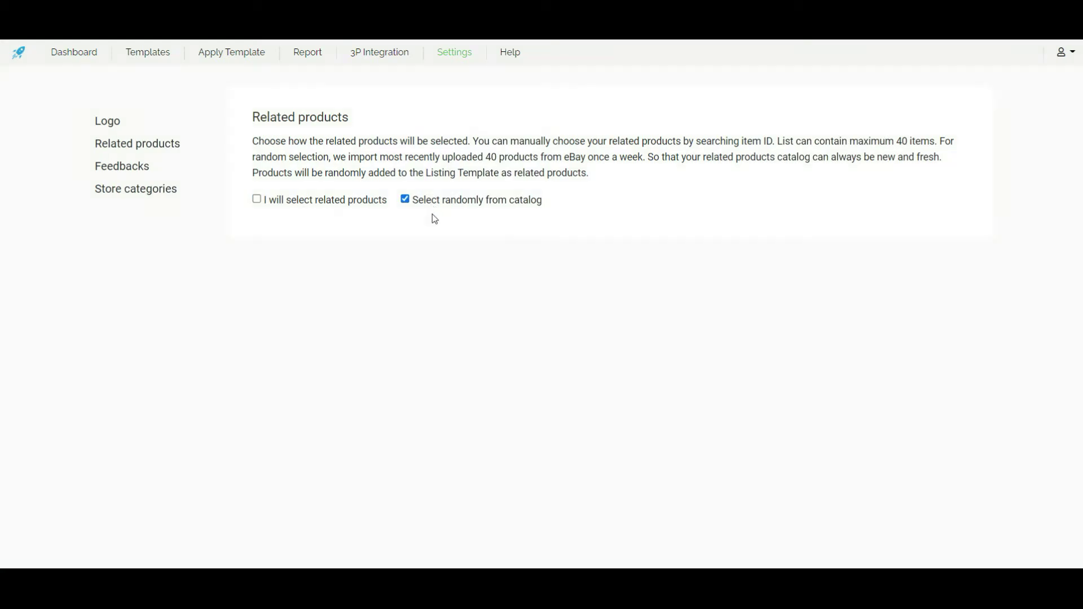
click(269, 202)
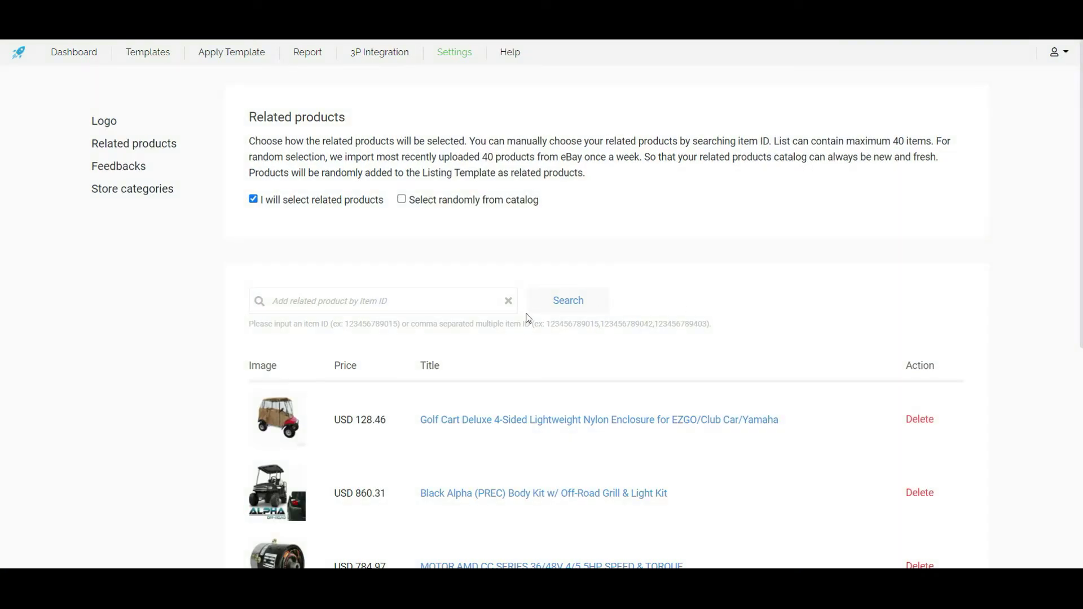
- Search the pasted item ID and add the USD 340.21 AS4 windshield
click(399, 302)
key(ctrl+v)
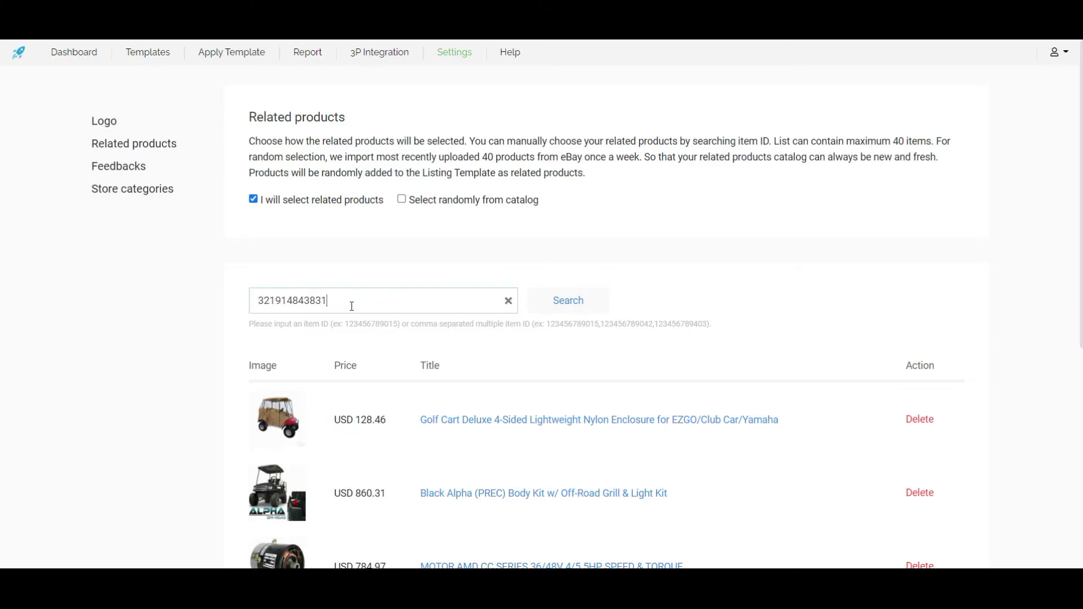
click(571, 301)
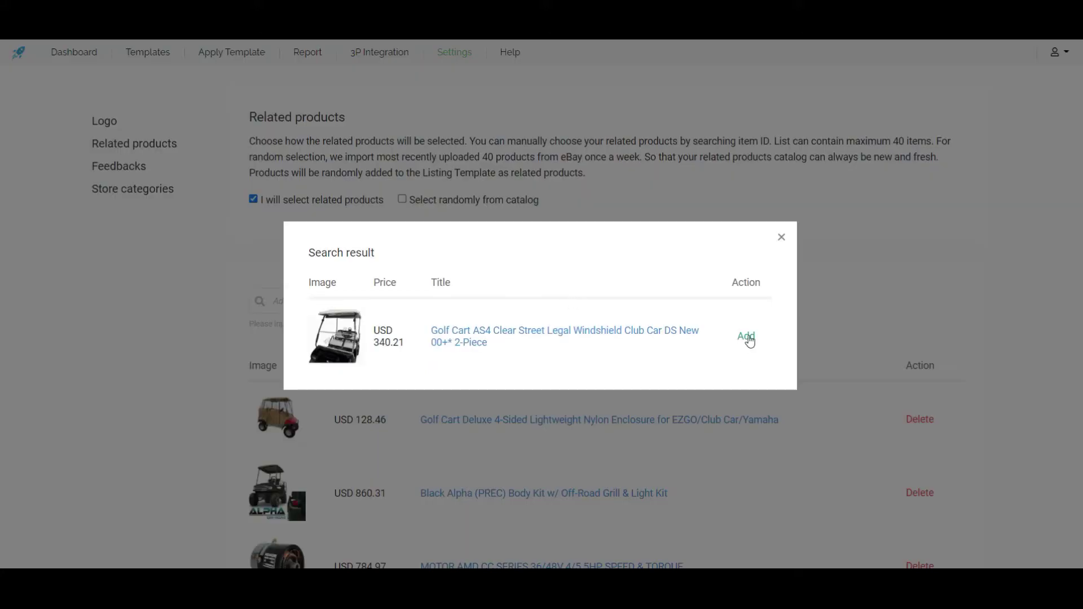
click(746, 338)
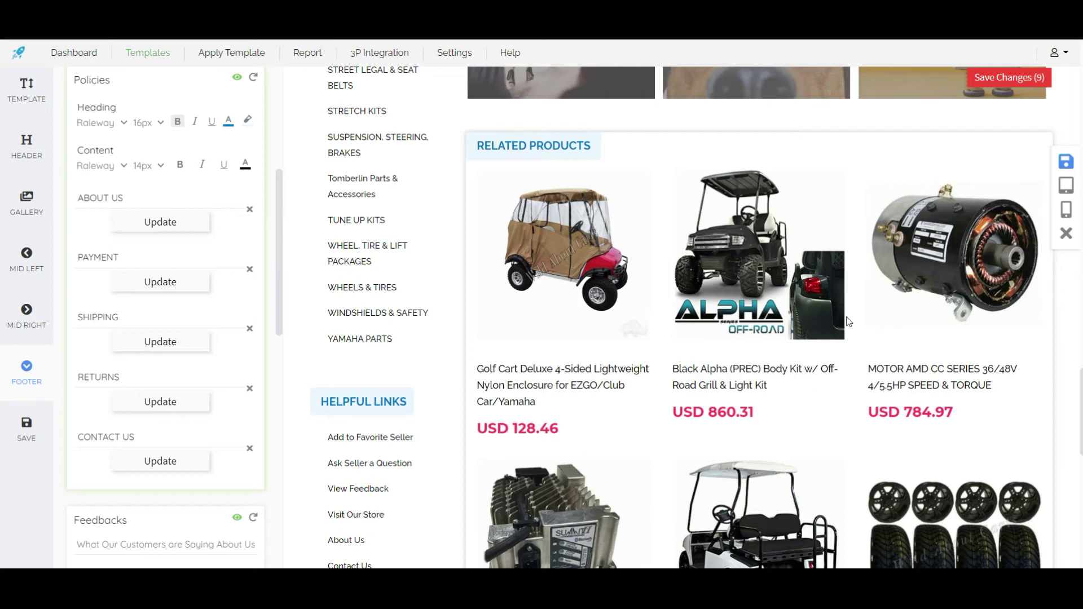
- Hide the MID LEFT Banners block showing Next Day Free Shipping and Secure Payments
click(818, 367)
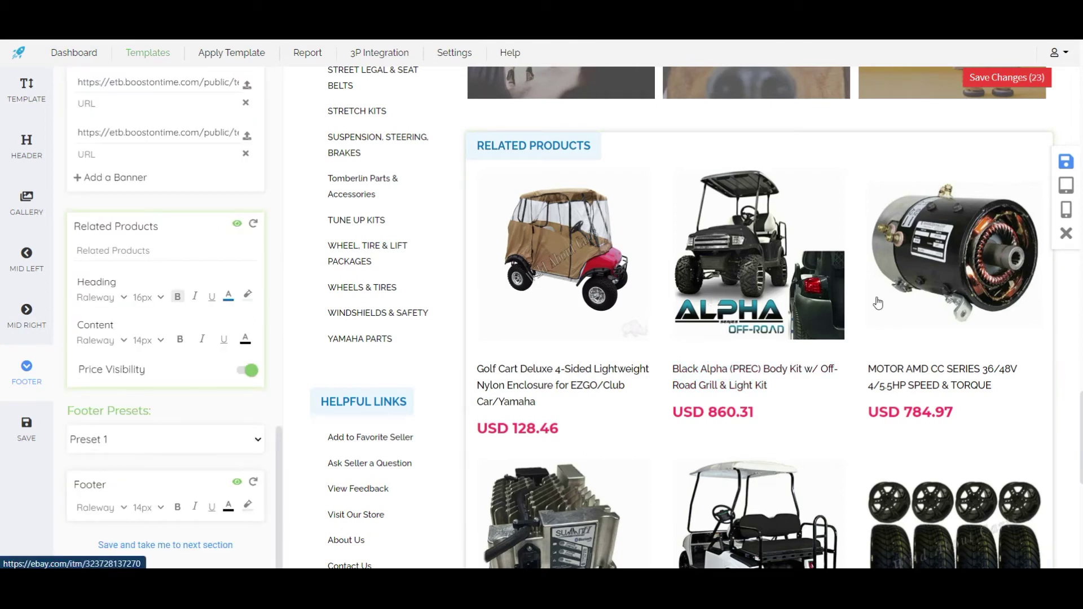
scroll(805, 285, down, 5)
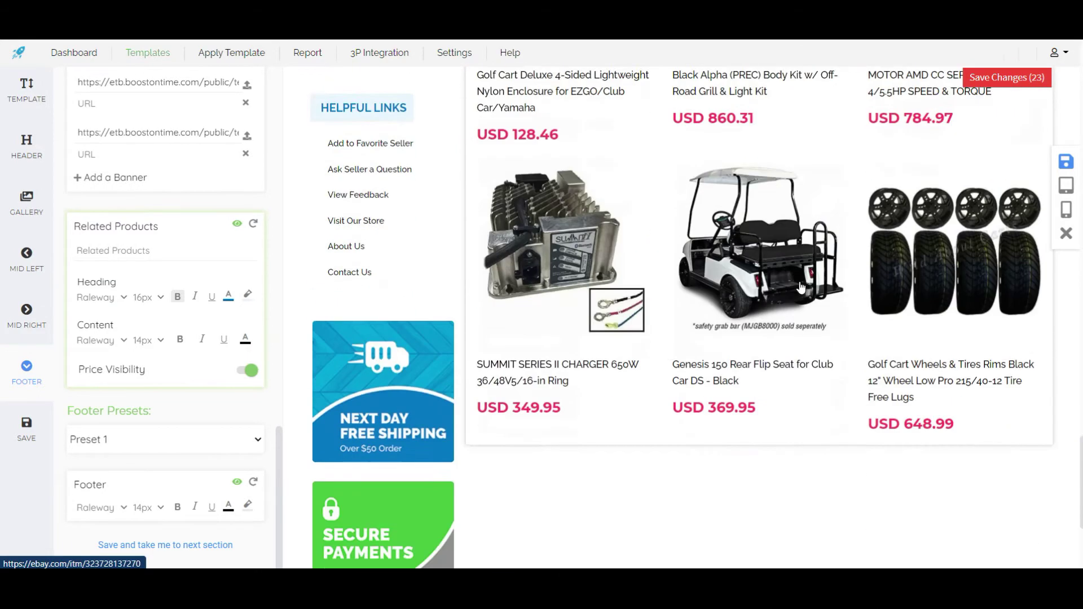
scroll(768, 302, down, 4)
scroll(677, 327, up, 8)
scroll(595, 346, down, 4)
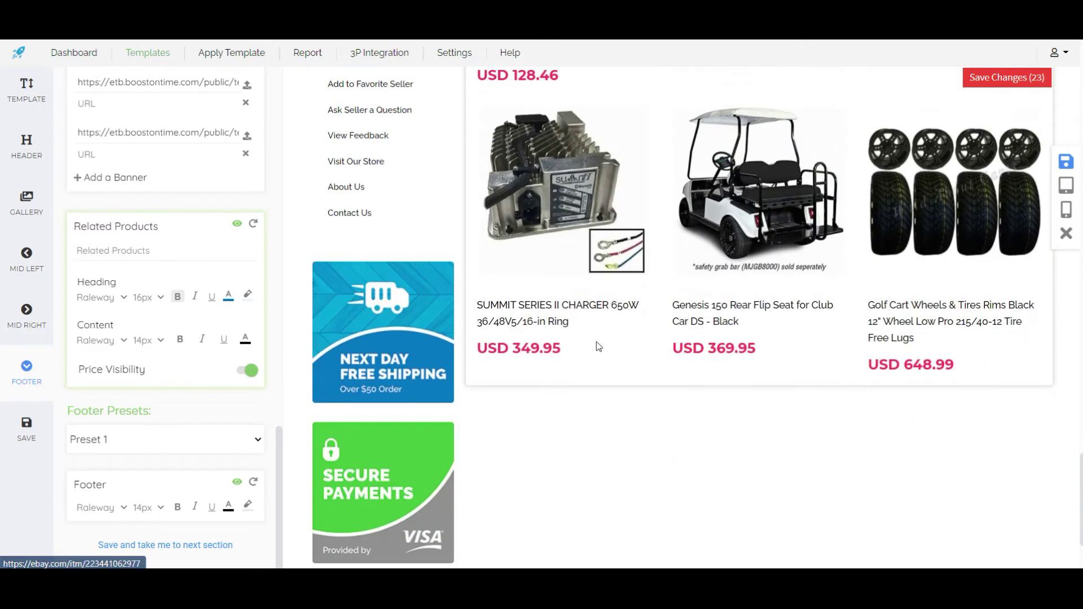
click(397, 380)
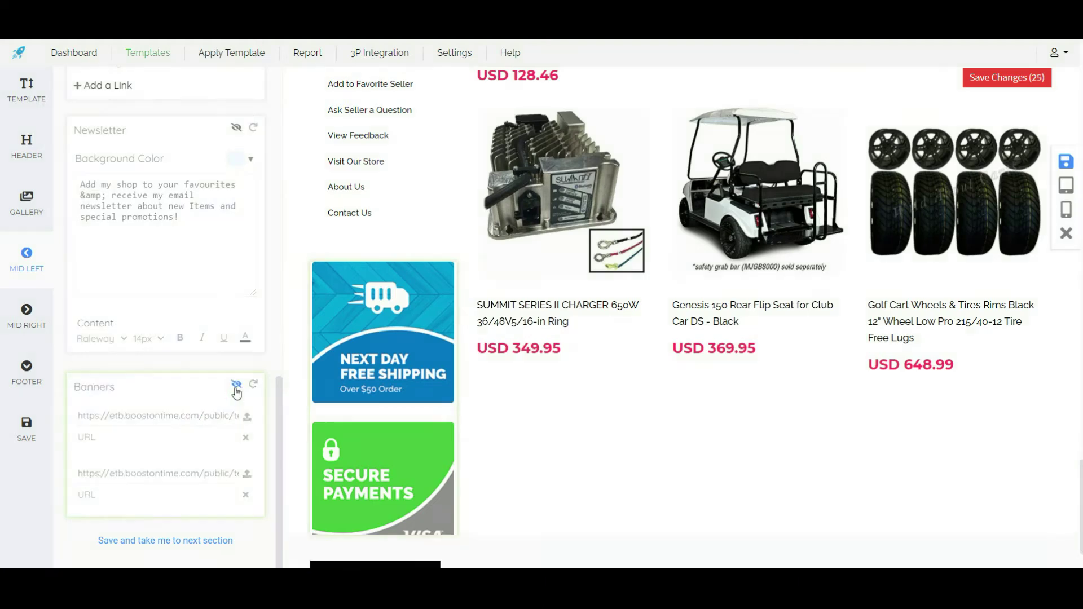
click(237, 389)
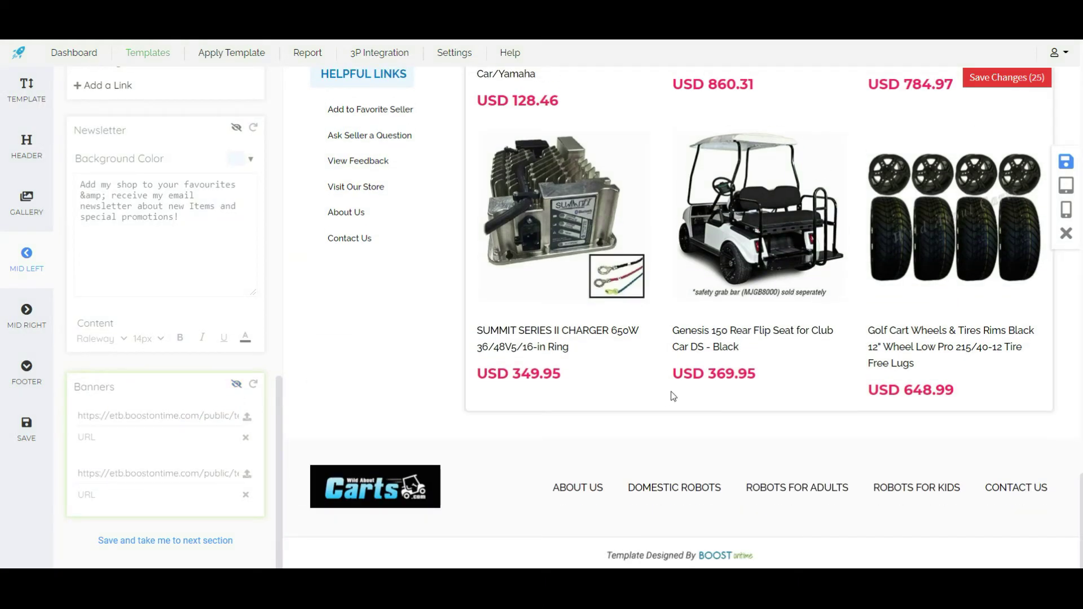
- Save the template as Oceanic: Demo 1 test and return to My Themes
scroll(672, 398, up, 5)
scroll(770, 406, up, 1)
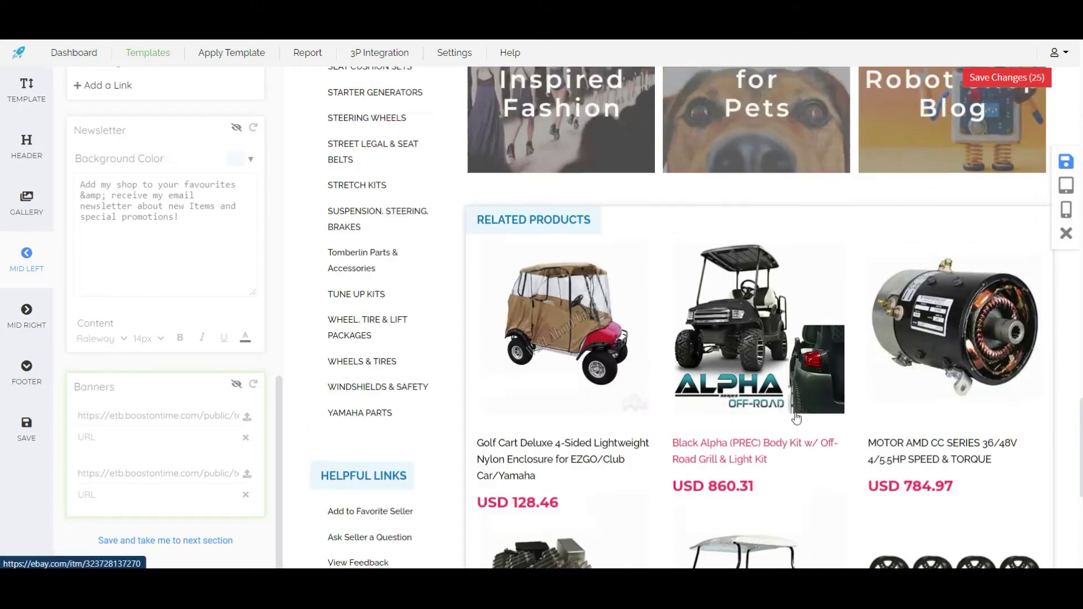
scroll(666, 405, down, 6)
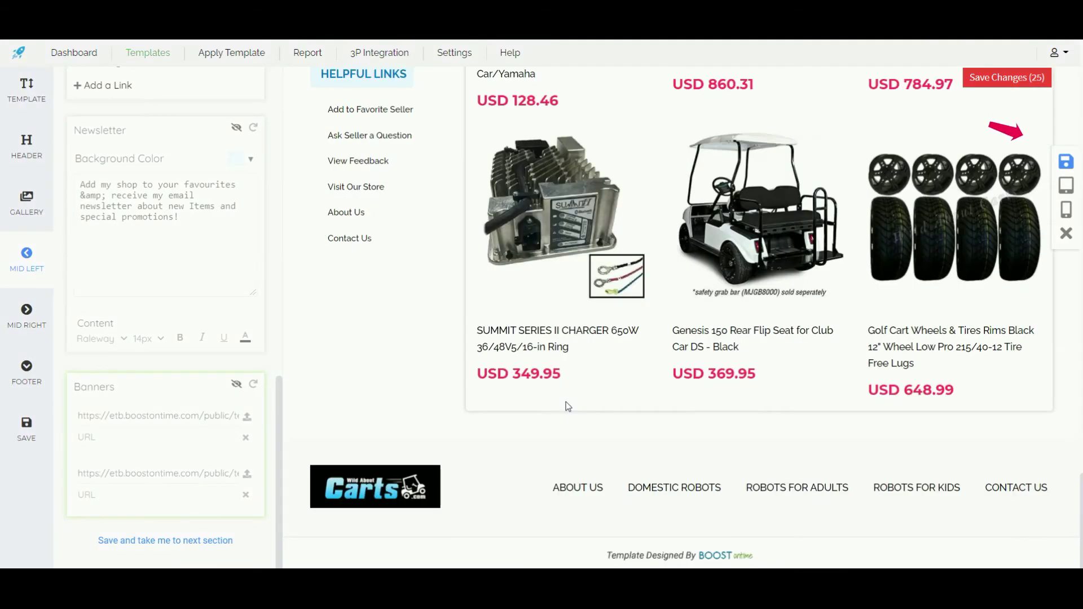
click(1068, 162)
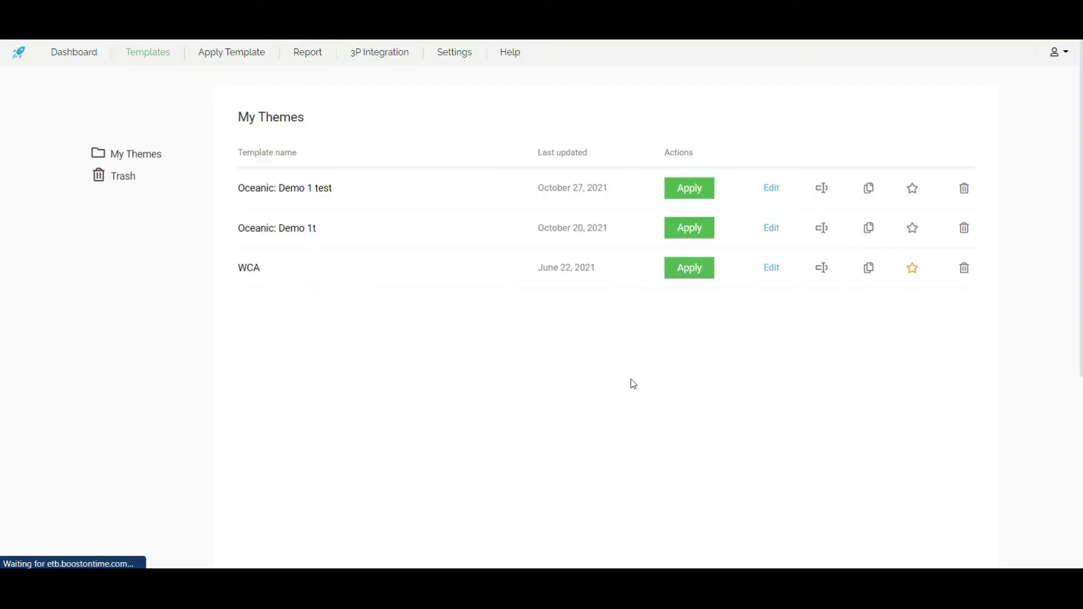
- Open the WCA template from My templates in the editor and preview its Wild About Carts layout
click(147, 57)
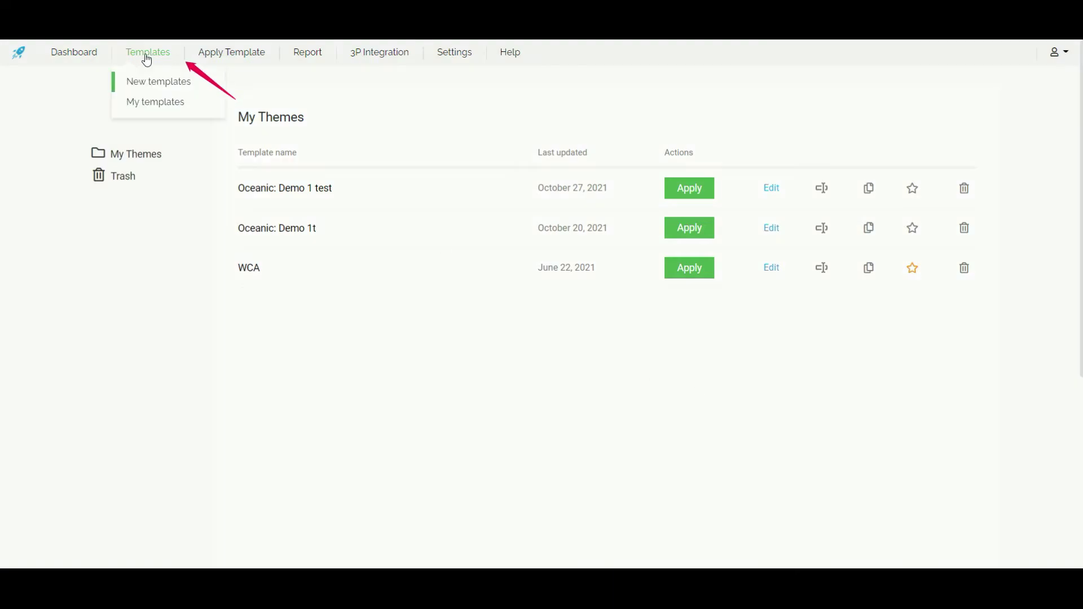
click(156, 103)
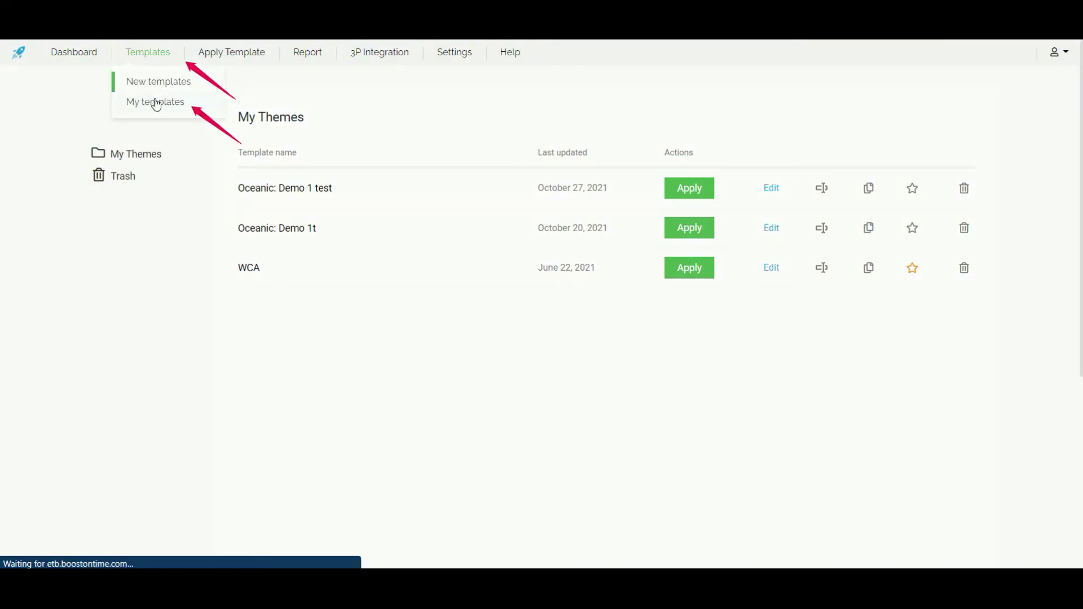
click(772, 267)
scroll(604, 359, down, 5)
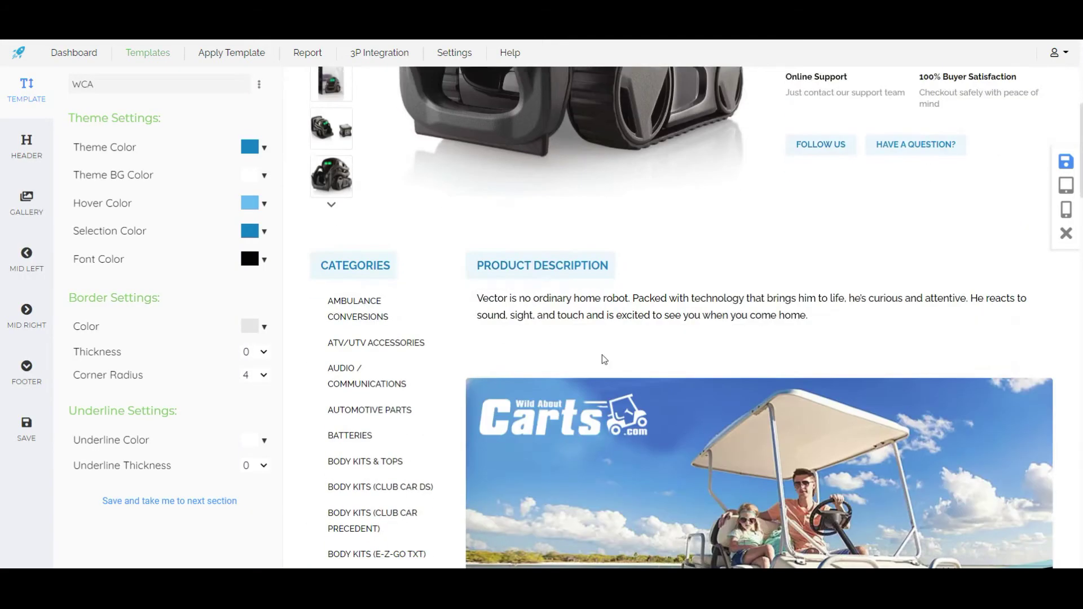
scroll(604, 359, down, 5)
scroll(496, 412, up, 12)
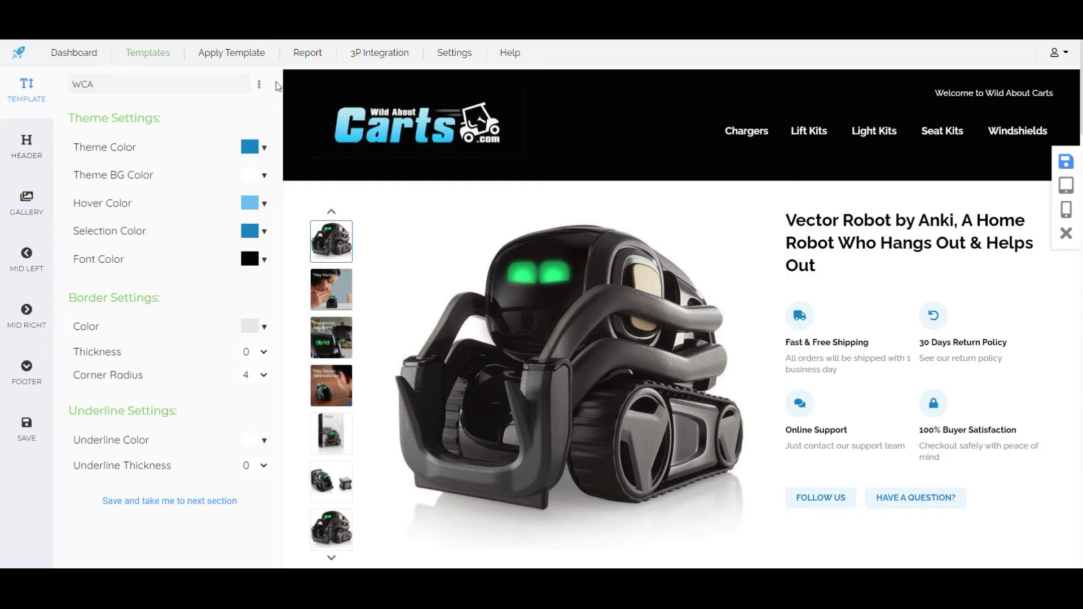
click(247, 53)
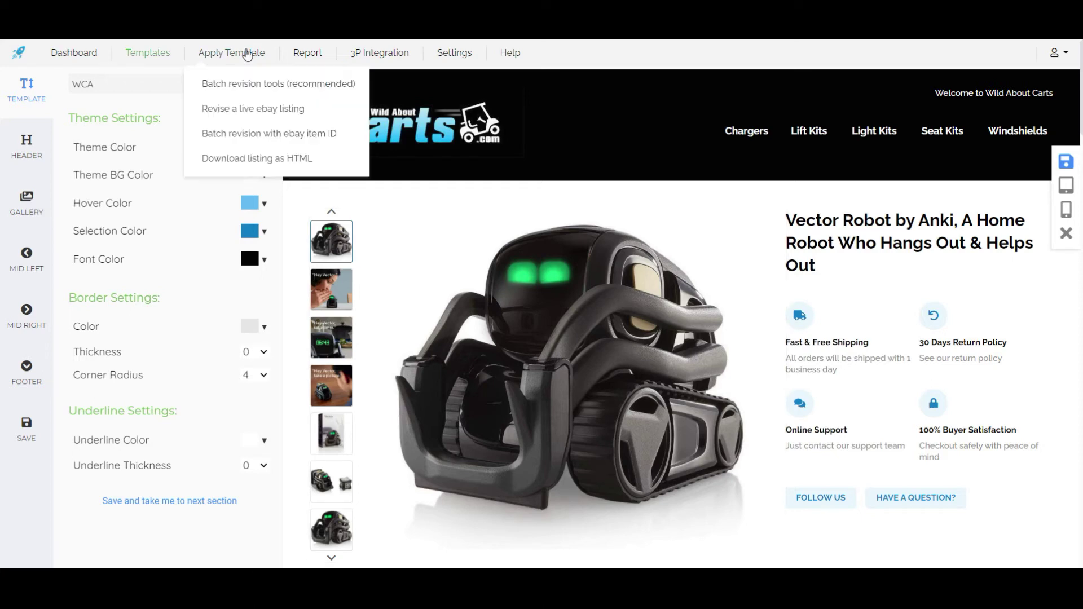
- Open the batch revision tool for live eBay listings and search the listings
click(251, 94)
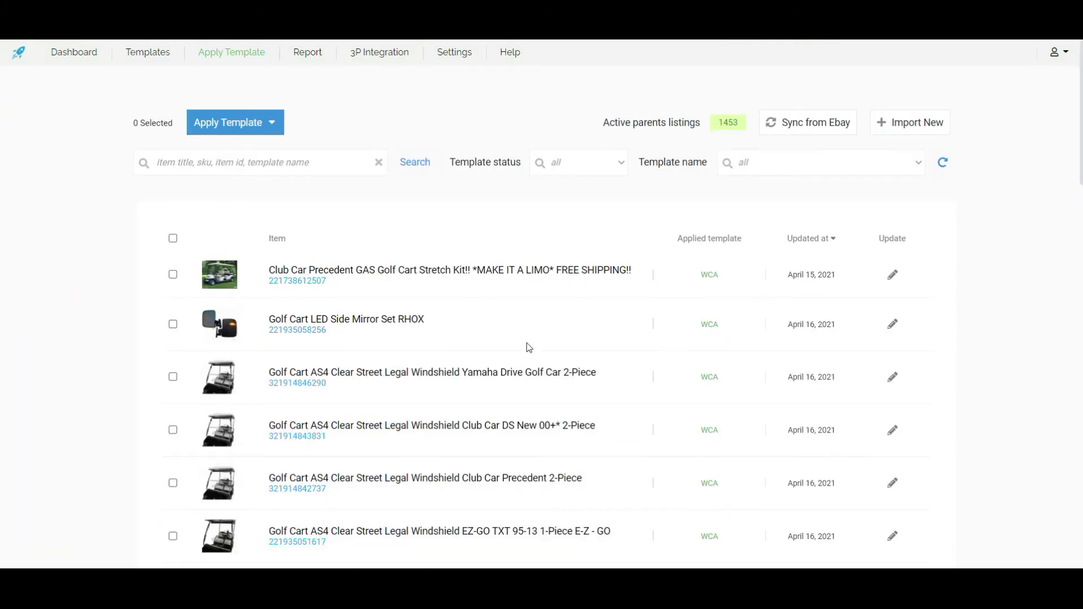
scroll(530, 344, down, 5)
scroll(530, 345, up, 5)
click(271, 165)
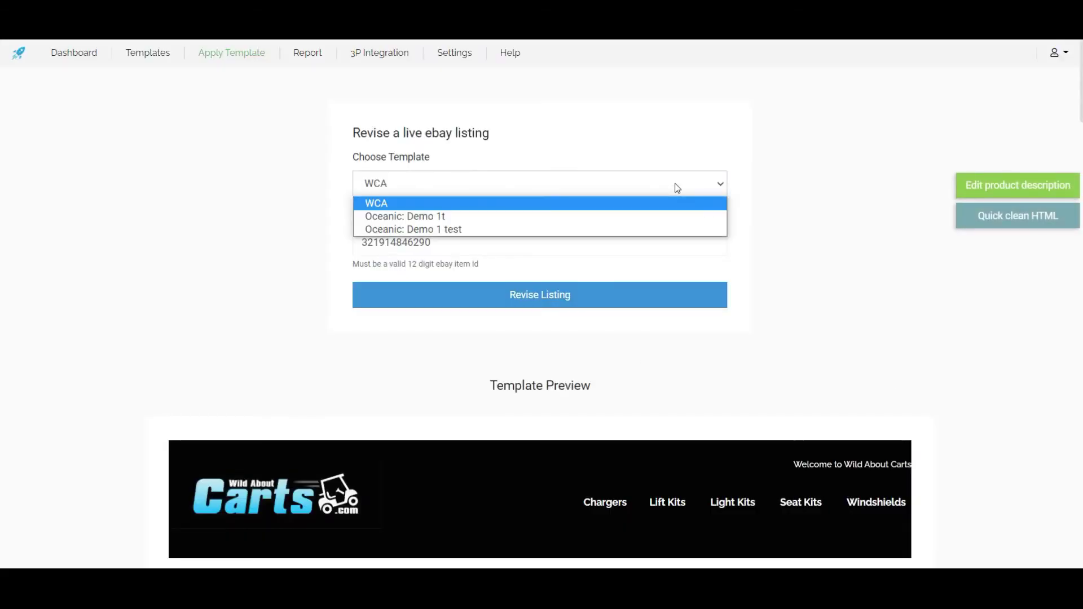
- Keep WCA as the template for the Yamaha Drive windshield item and review its preview
click(426, 206)
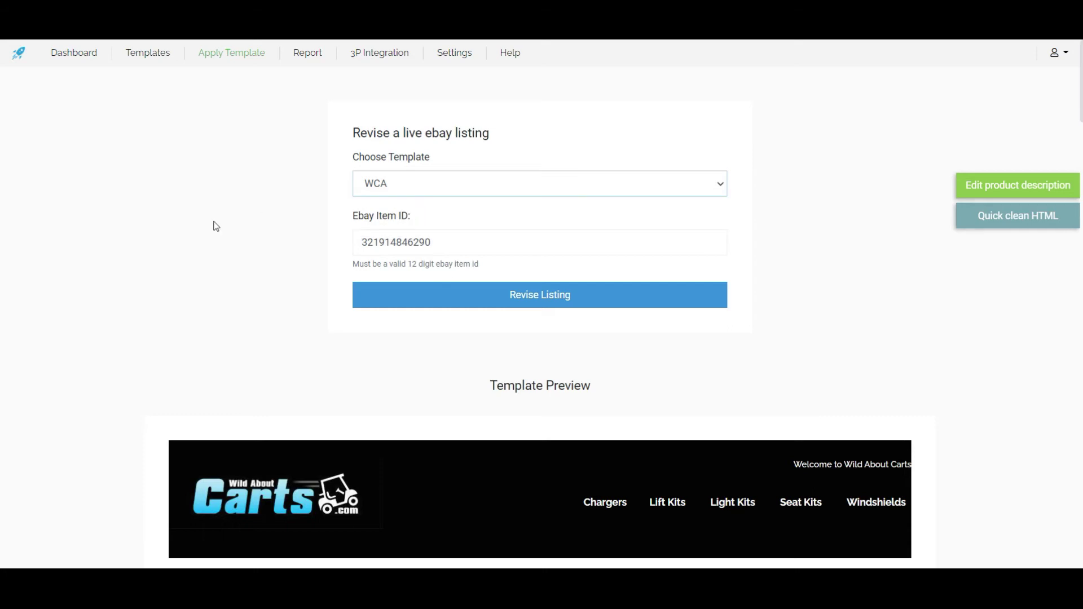
scroll(508, 440, down, 20)
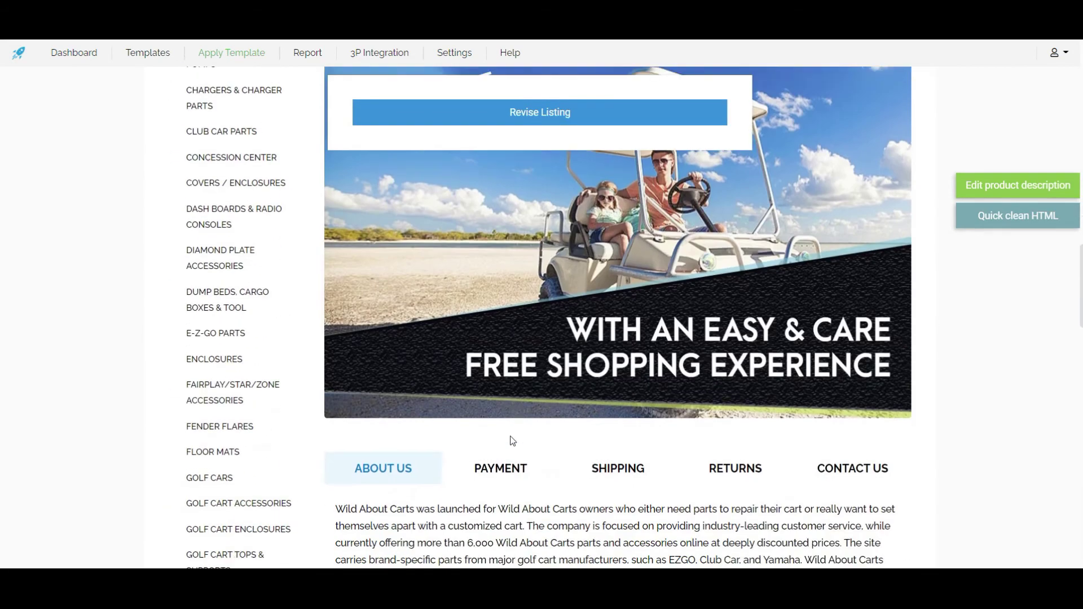
scroll(510, 438, down, 5)
scroll(510, 438, up, 18)
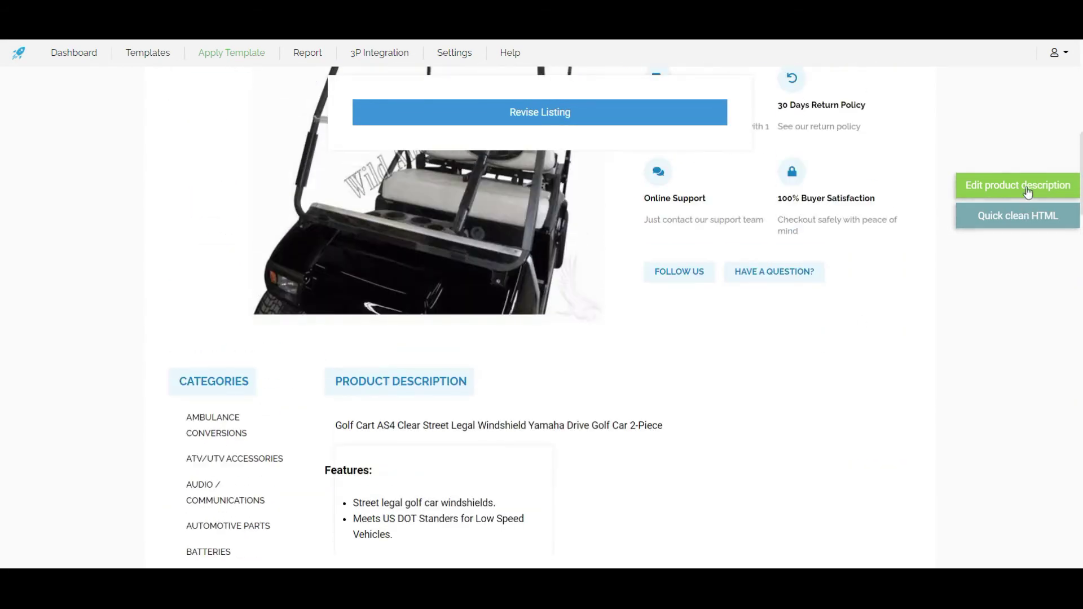
click(1029, 191)
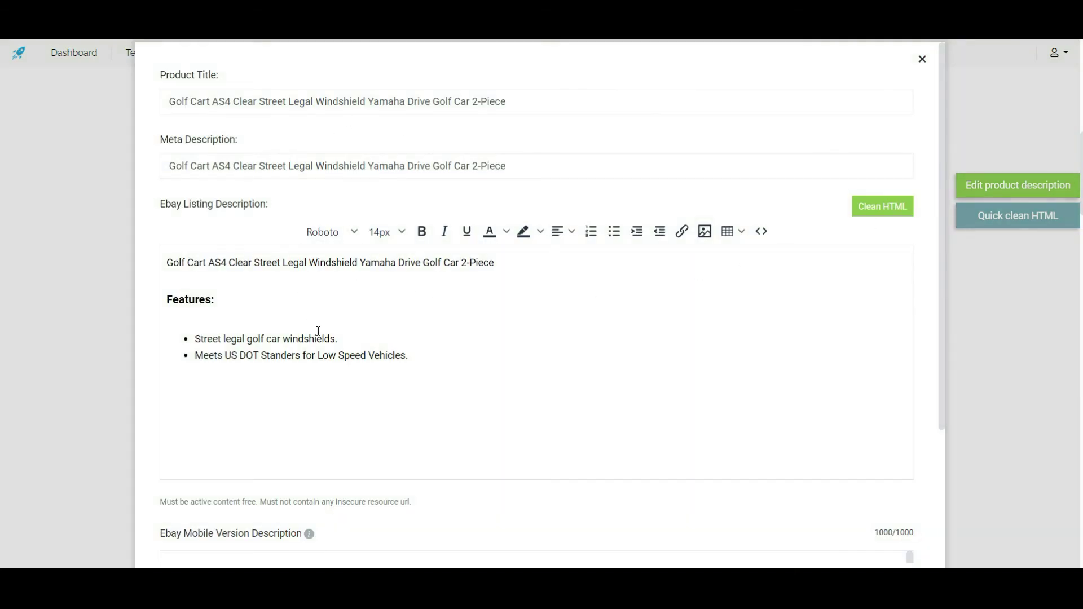
- Inspect the Yamaha Drive windshield's description, meta description and feature fields, then close the editor
click(314, 405)
scroll(316, 339, down, 2)
scroll(311, 294, up, 2)
click(322, 169)
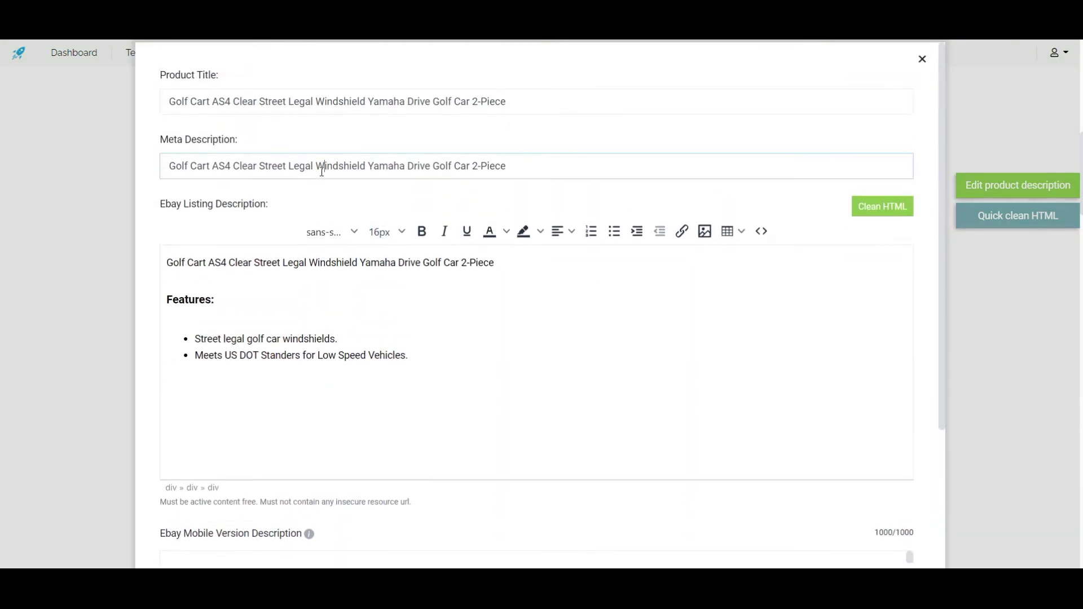
double_click(323, 169)
click(532, 161)
triple_click(515, 163)
click(515, 360)
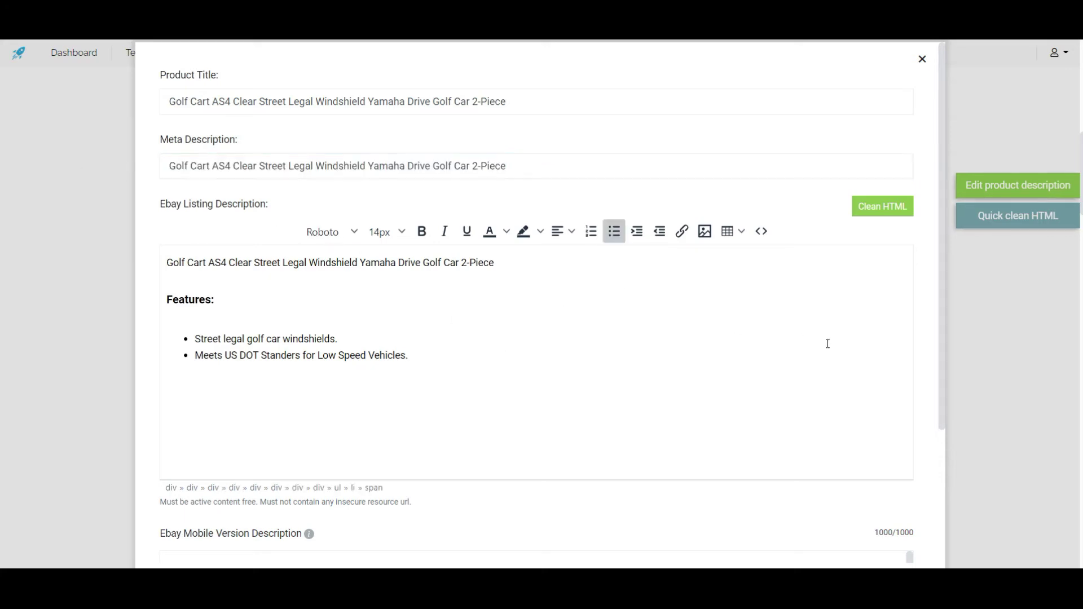
scroll(892, 407, down, 3)
click(889, 553)
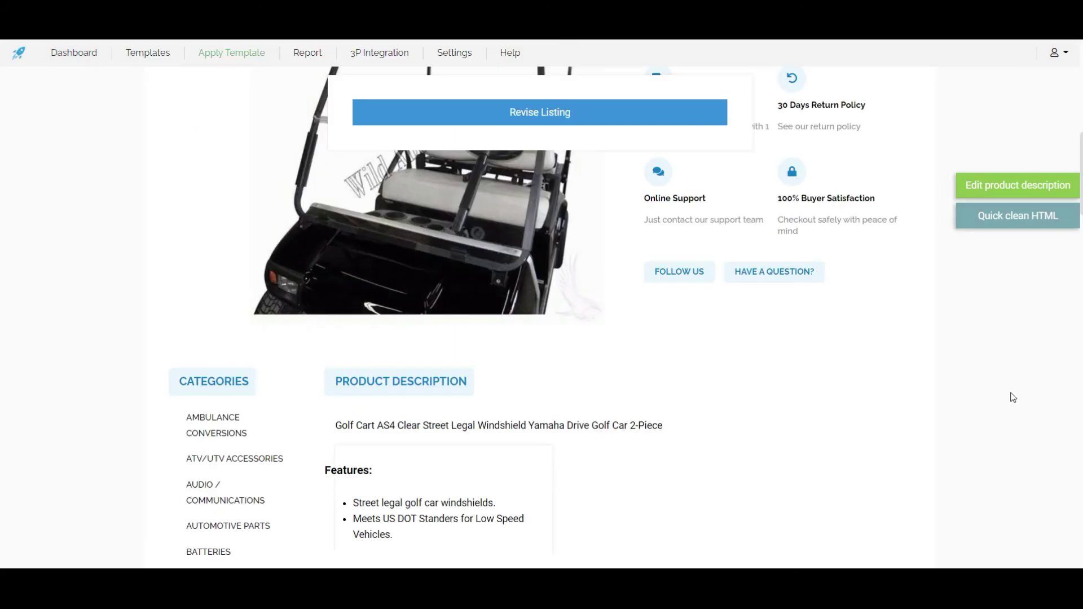
- Revise the live Yamaha Drive windshield listing with the WCA template and confirm
scroll(636, 374, up, 5)
click(542, 112)
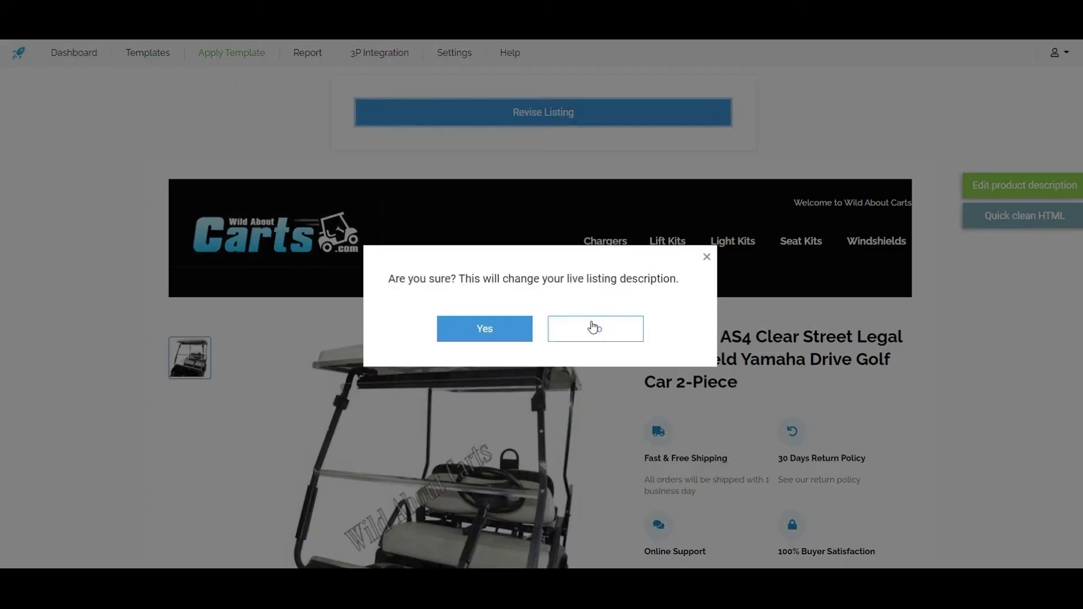
click(486, 334)
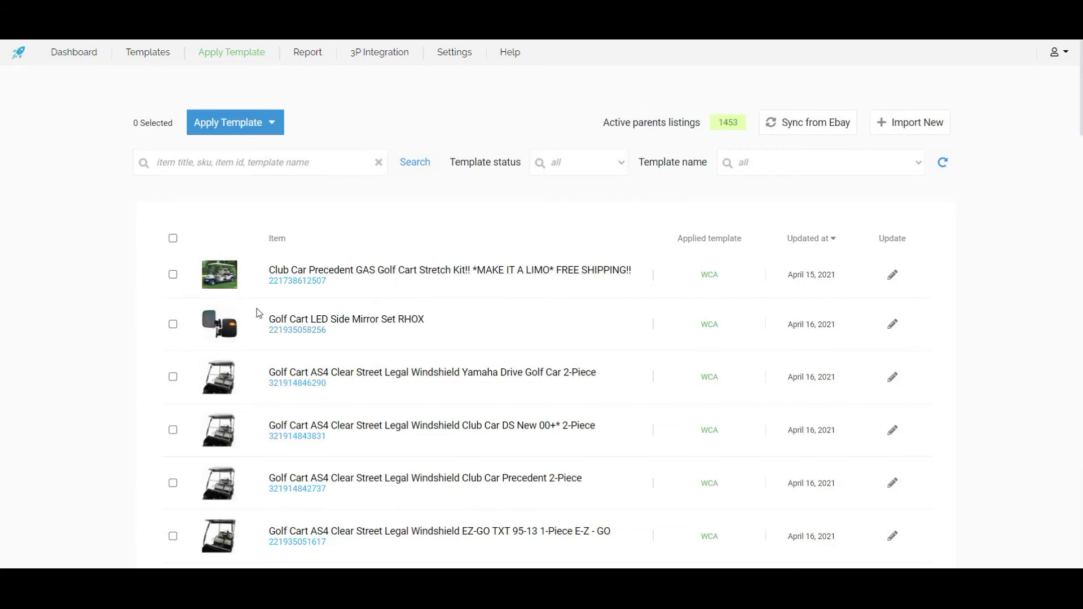
- Revise the LED Side Mirror, Yamaha Drive and Club Car DS windshield listings with WCA
click(173, 325)
click(173, 377)
click(172, 430)
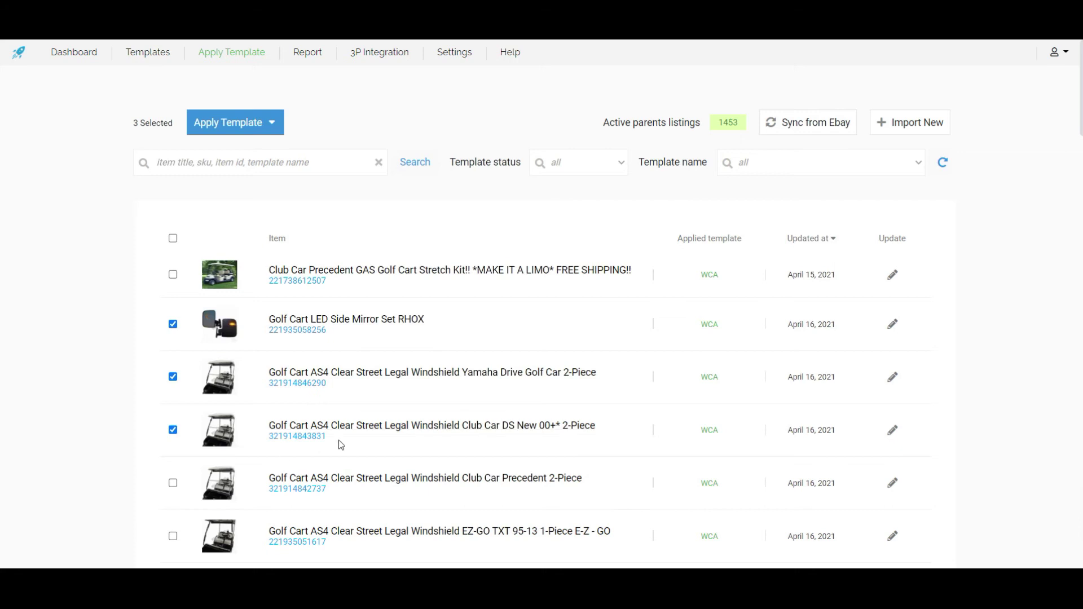
click(265, 131)
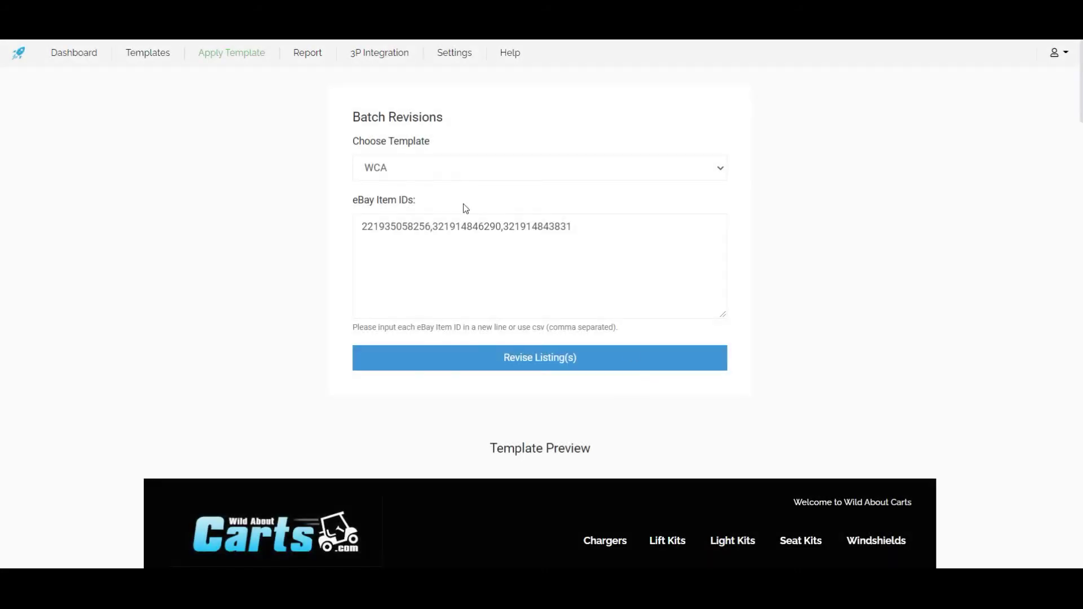
click(585, 361)
click(494, 341)
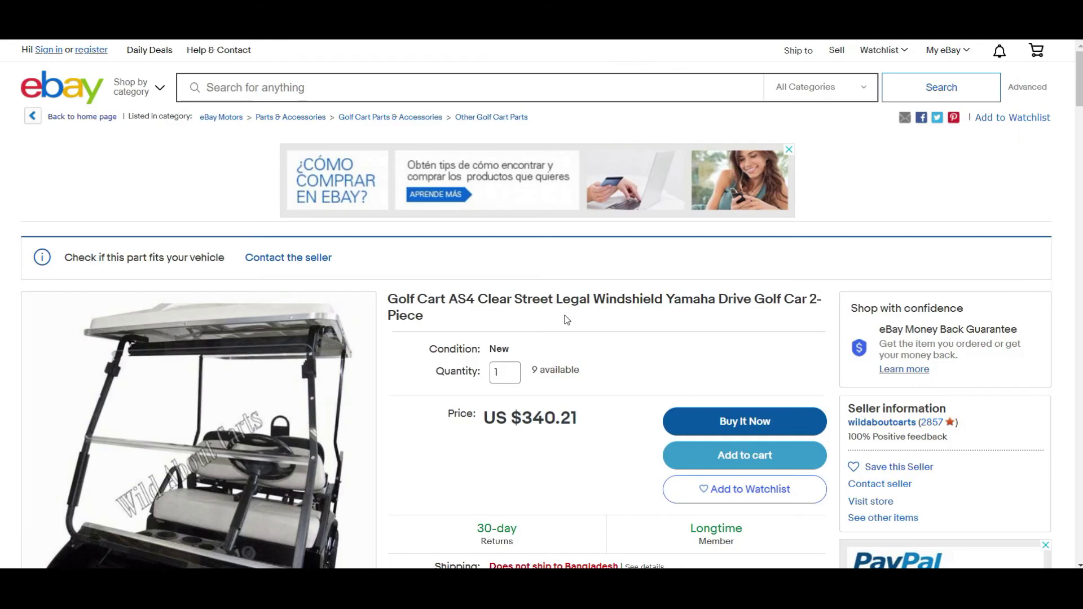
scroll(567, 320, down, 20)
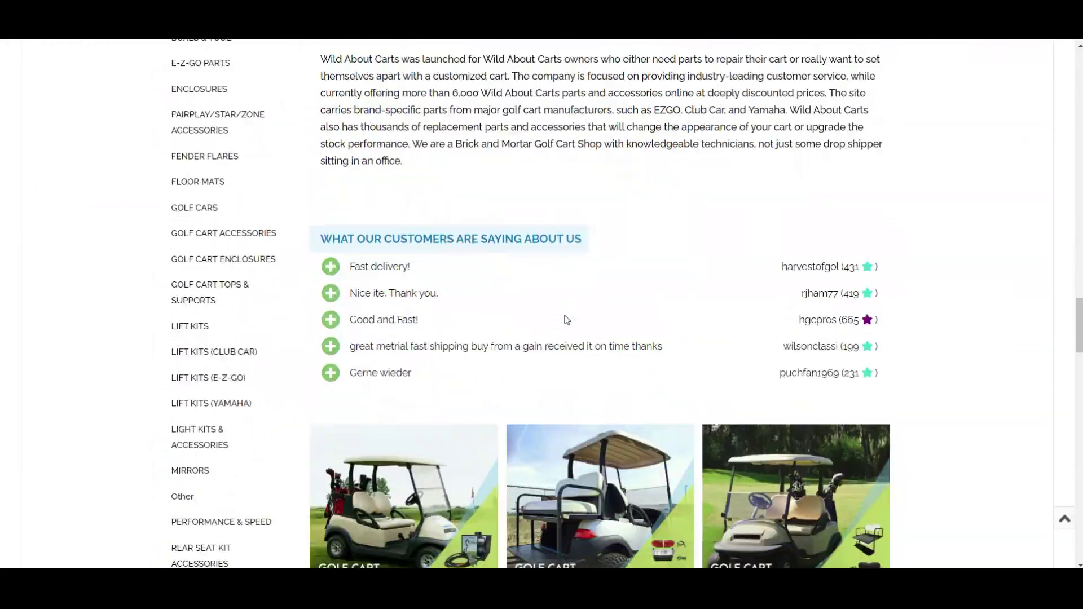
scroll(567, 320, down, 15)
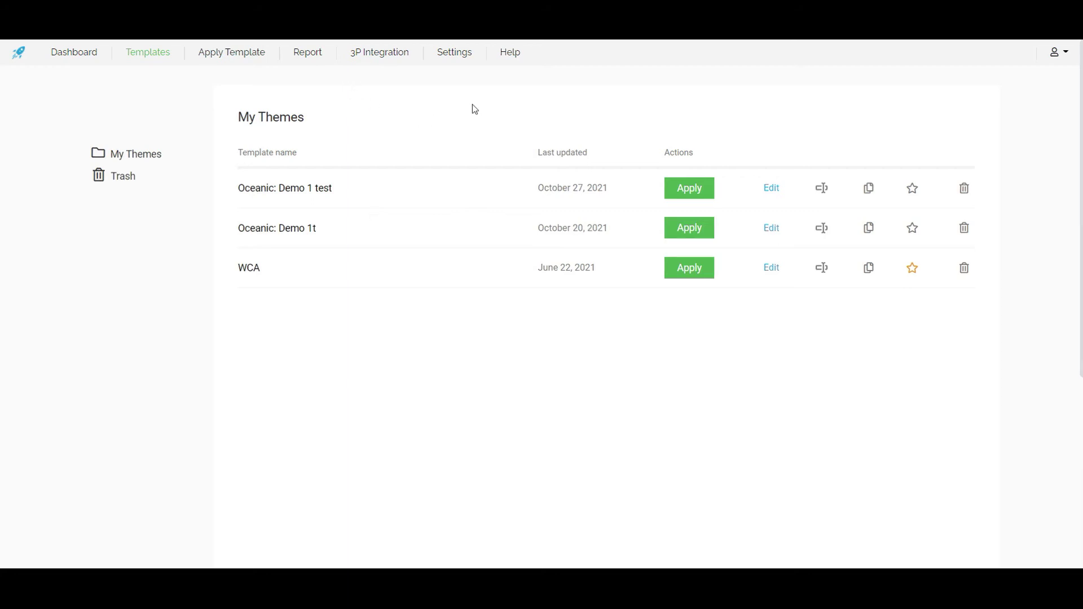
- Open the 3P Integration Ecomdash HTML download page from the Apply Template menu
click(232, 52)
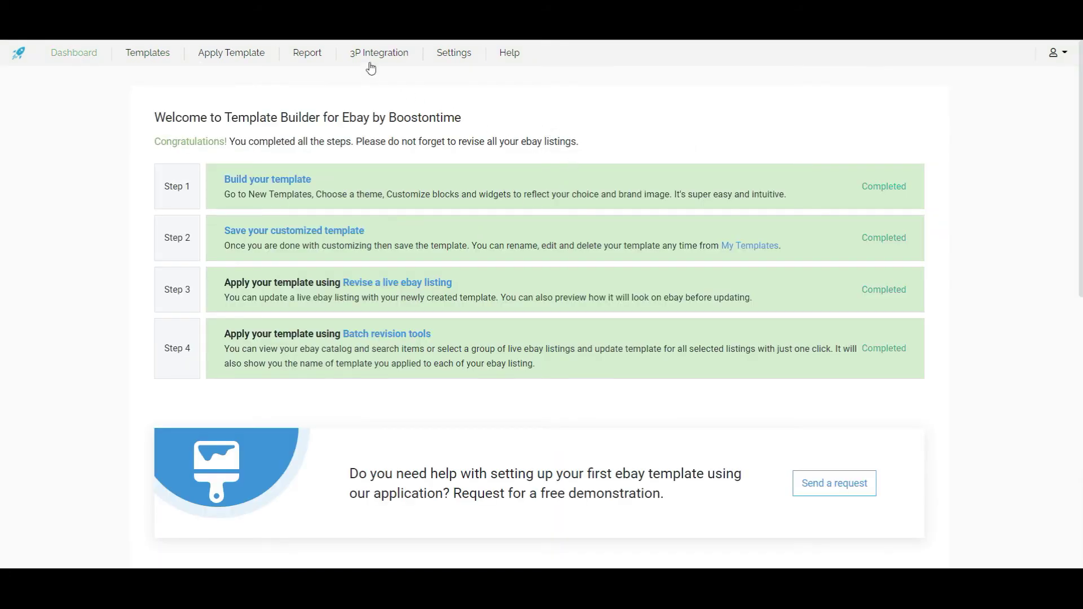
mouse_move(370, 58)
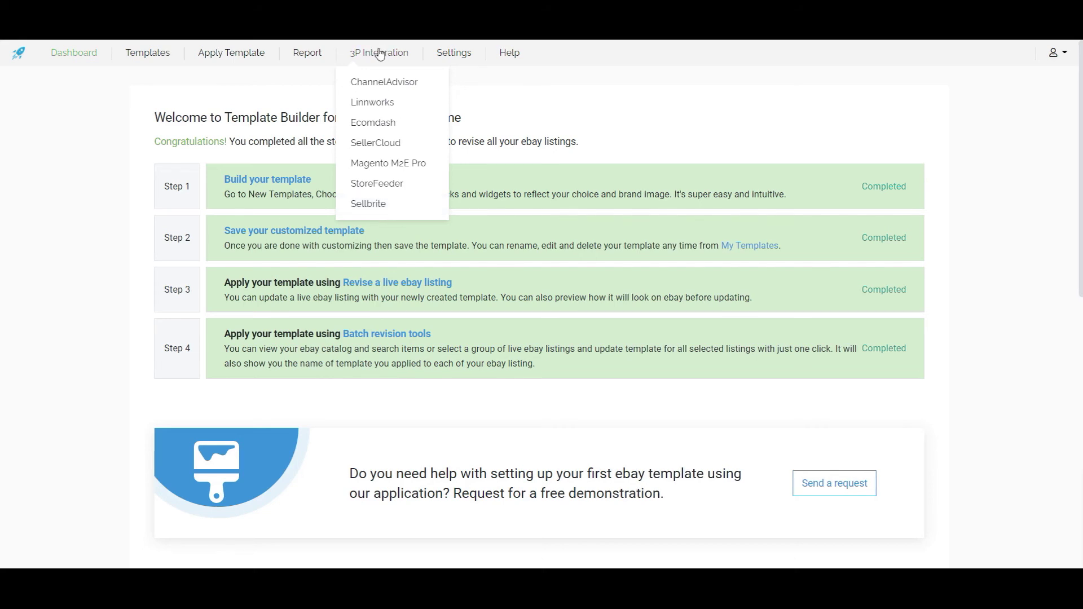
click(377, 123)
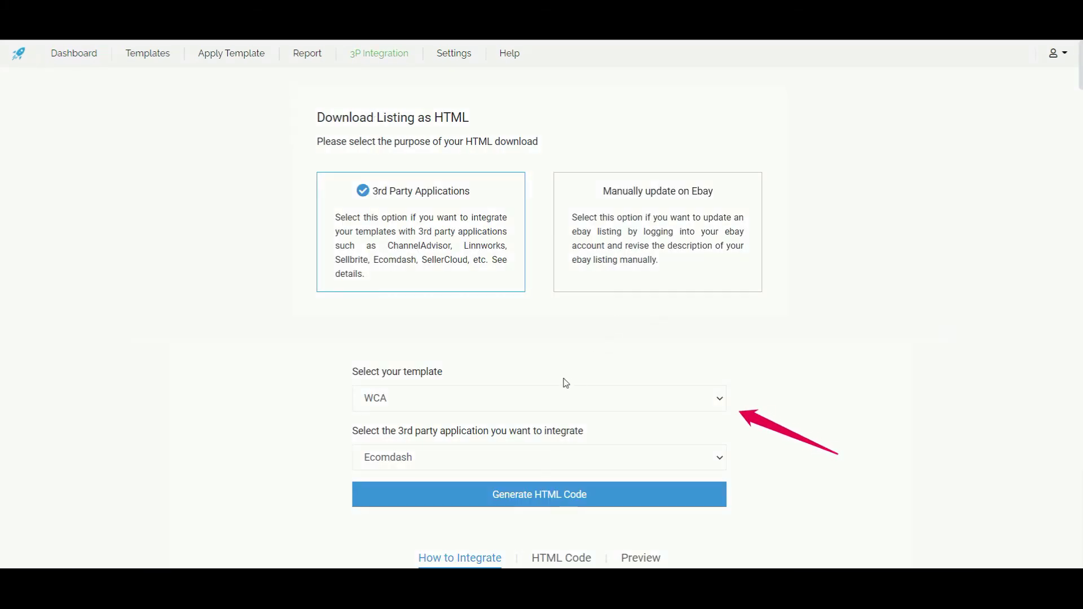
- Keep WCA as the template and generate its Ecomdash HTML code
click(535, 399)
click(524, 399)
click(525, 399)
click(415, 415)
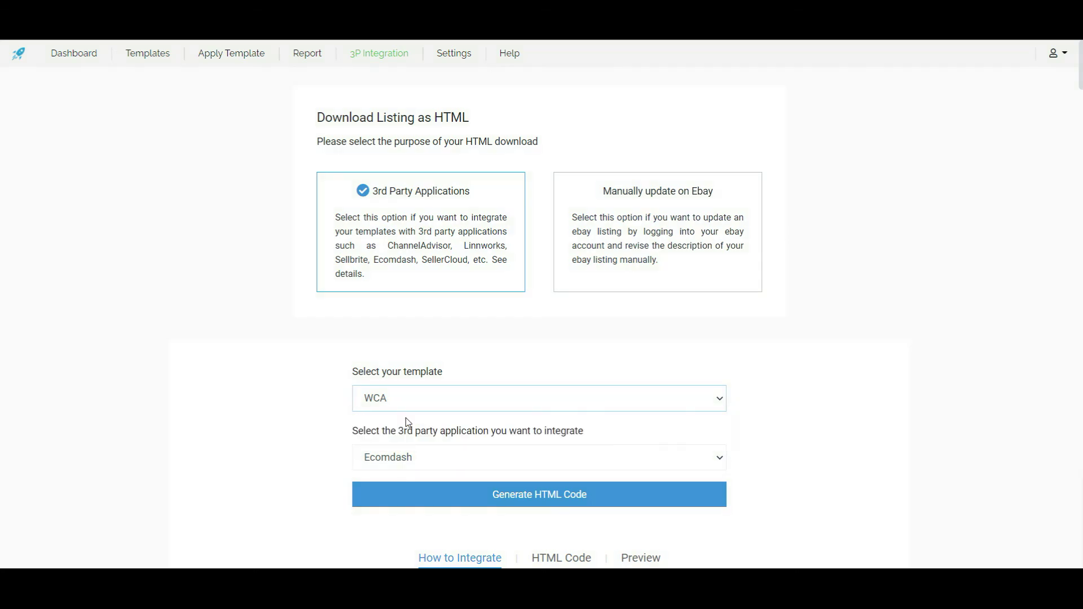
scroll(406, 422, down, 4)
click(540, 266)
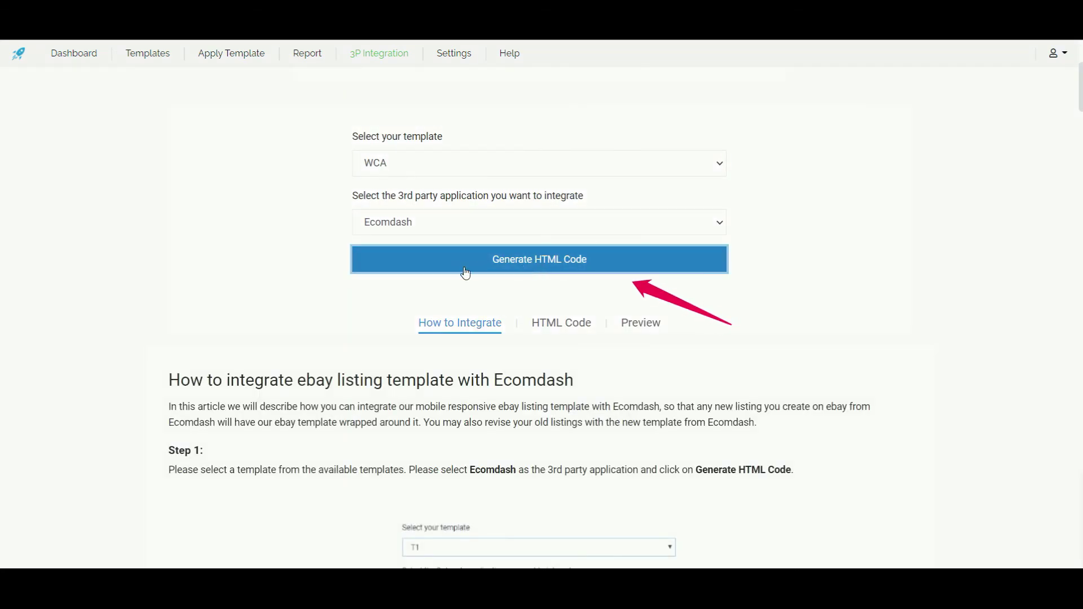
- Copy the generated WCA HTML from the HTML Code tab
click(558, 335)
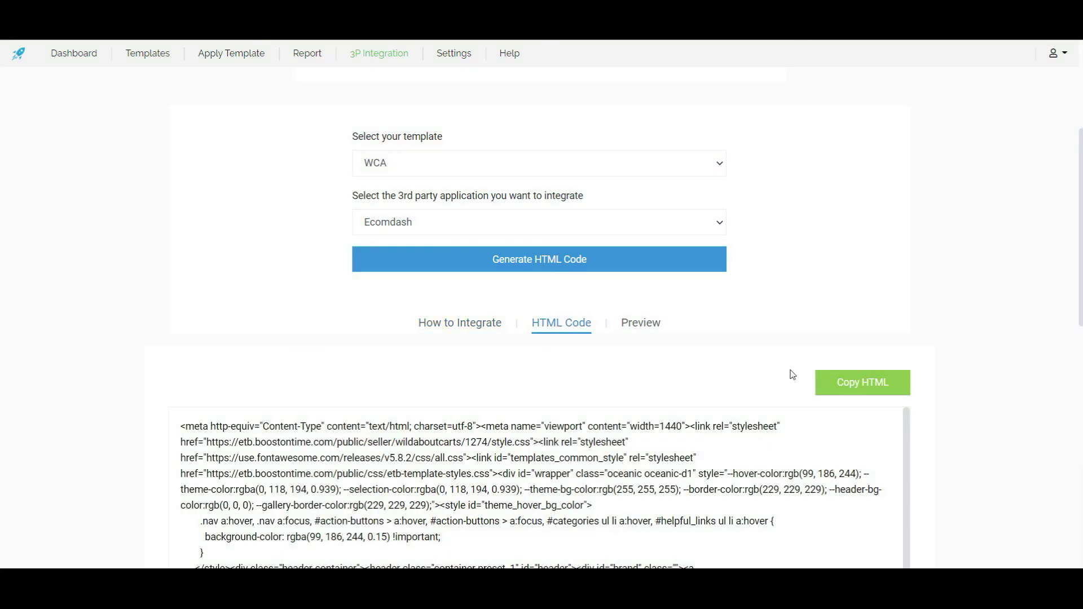
click(867, 382)
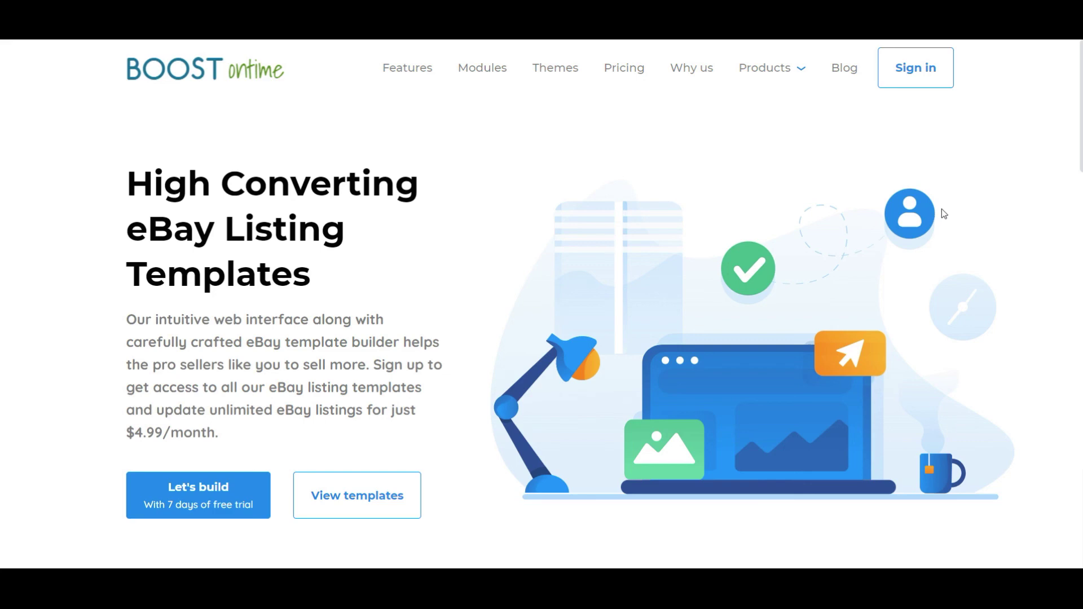
scroll(943, 208, down, 2)
scroll(944, 207, up, 2)
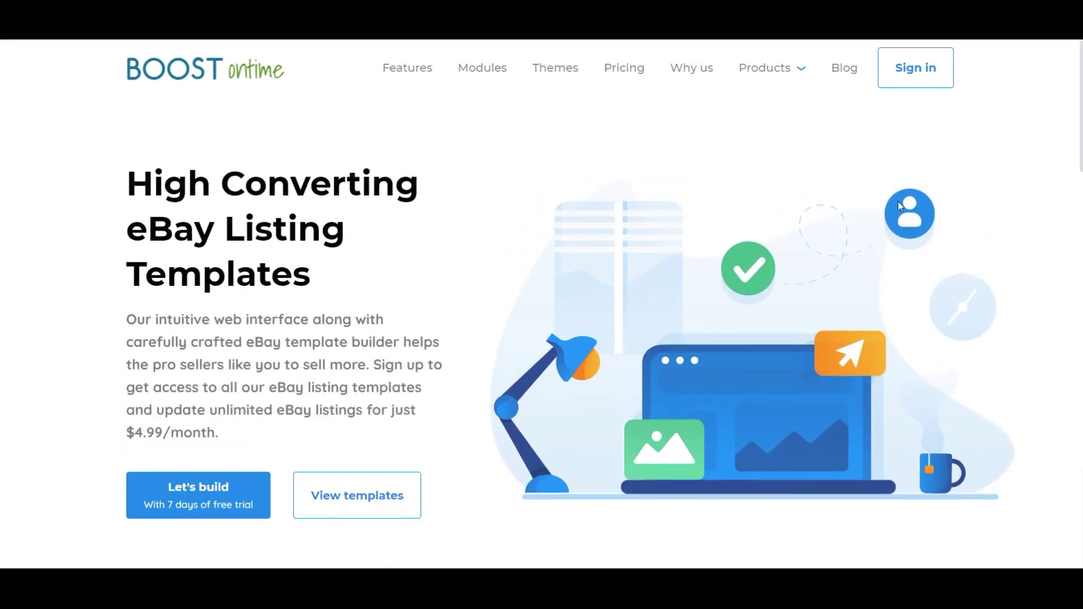